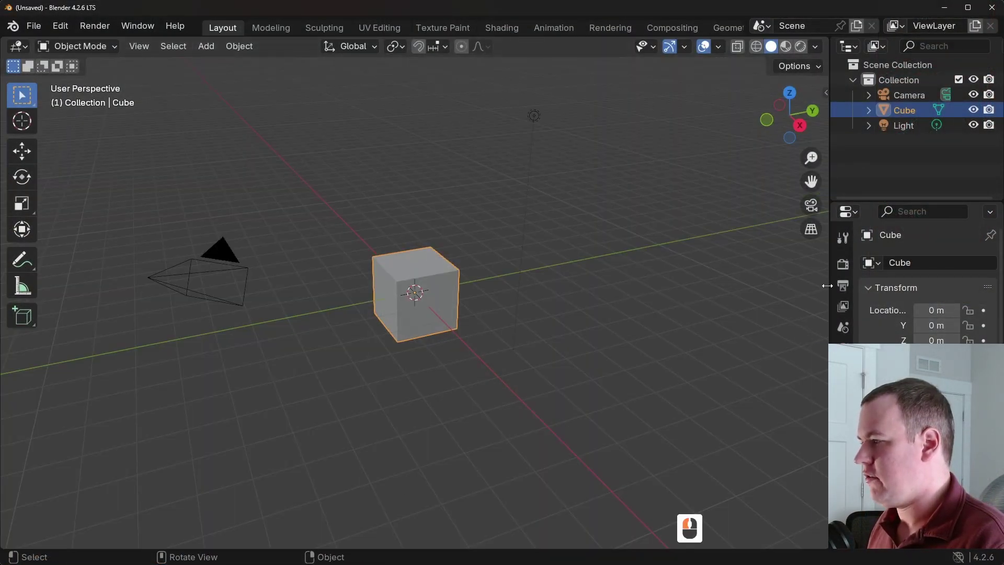
left_click_drag(826, 285, 714, 289)
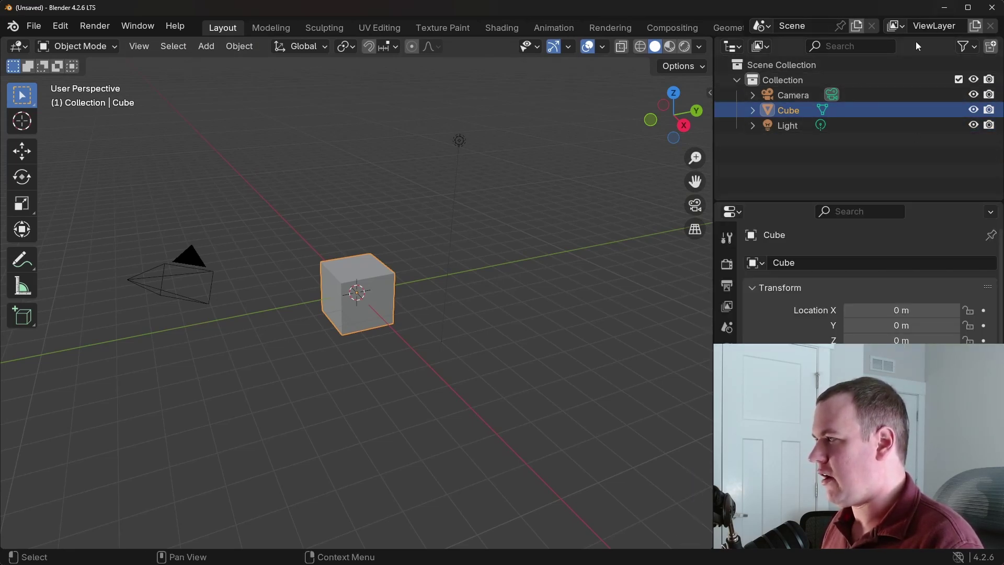
left_click(896, 27)
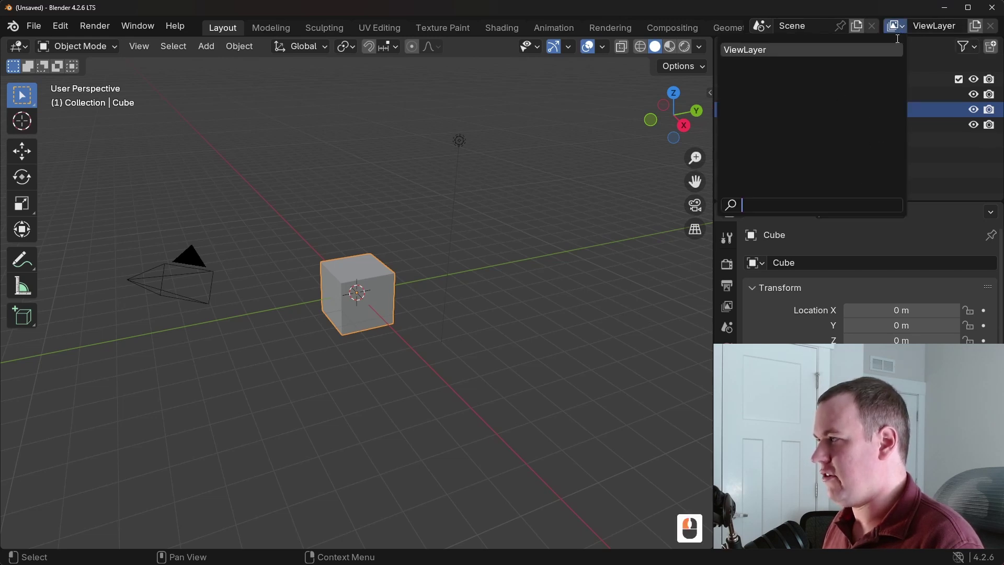
left_click(902, 23)
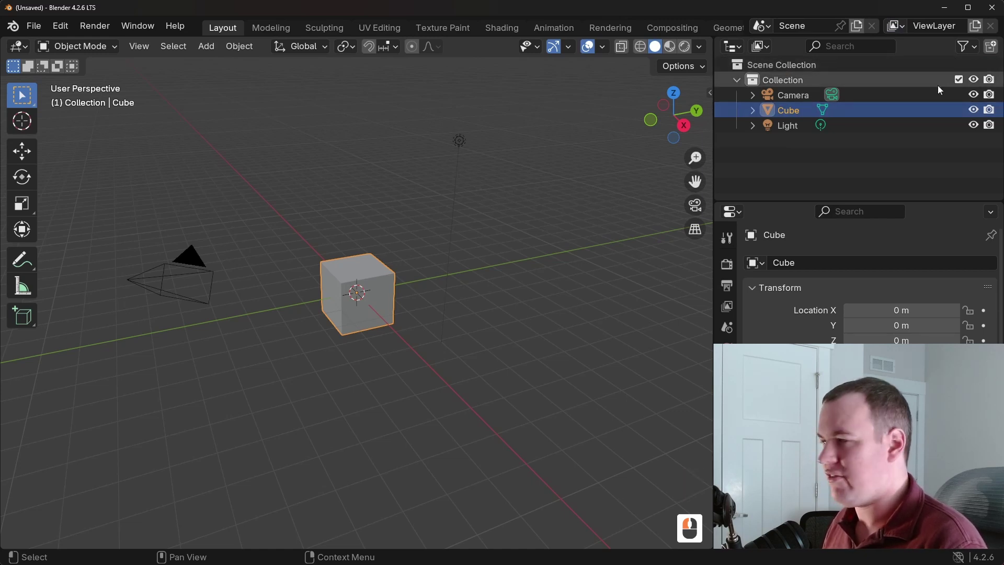
Turn on the Selectable, Disable in Viewports, Holdout and Indirect Only columns in the Outliner filter.
left_click(966, 47)
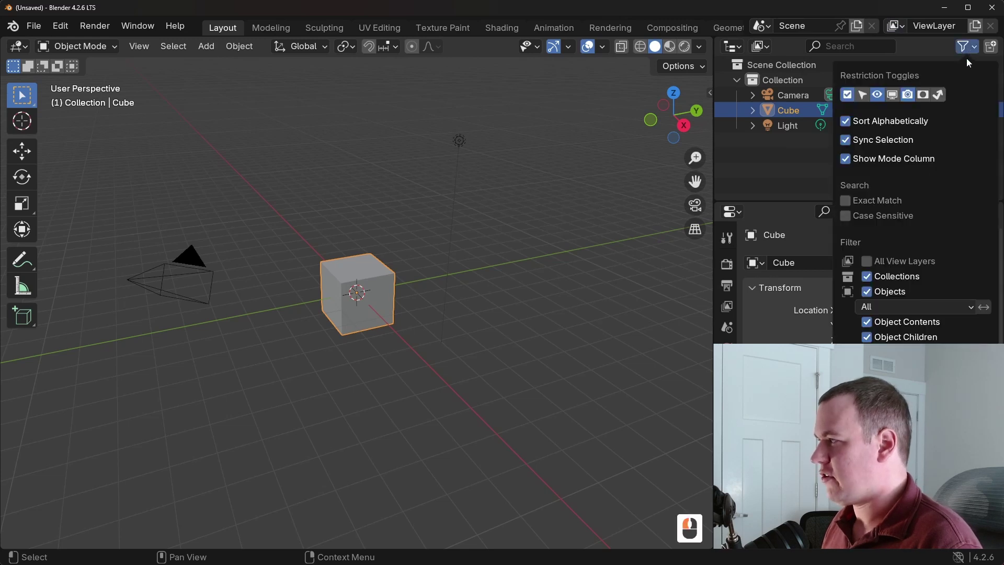
left_click(891, 98)
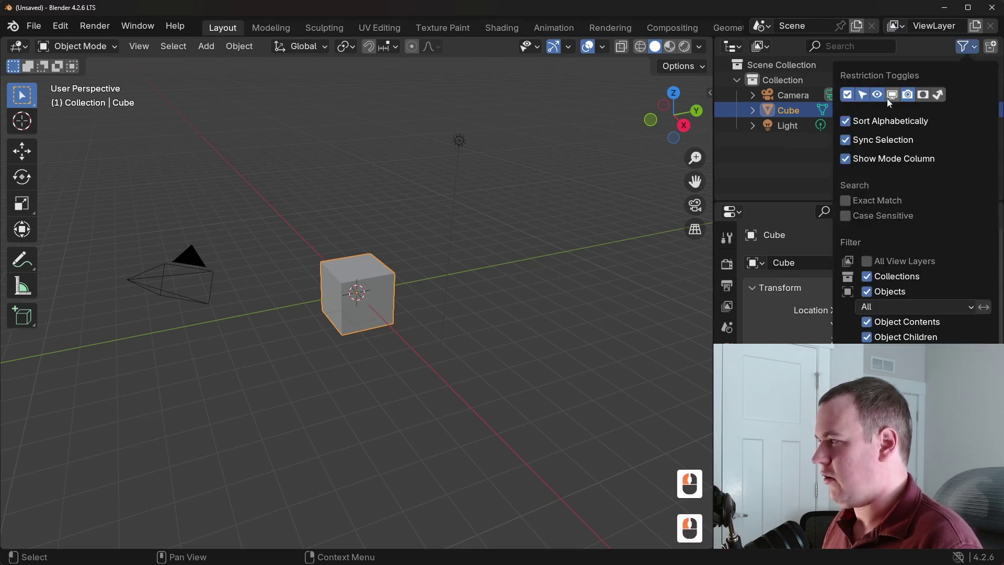
left_click(932, 96)
left_click(938, 97)
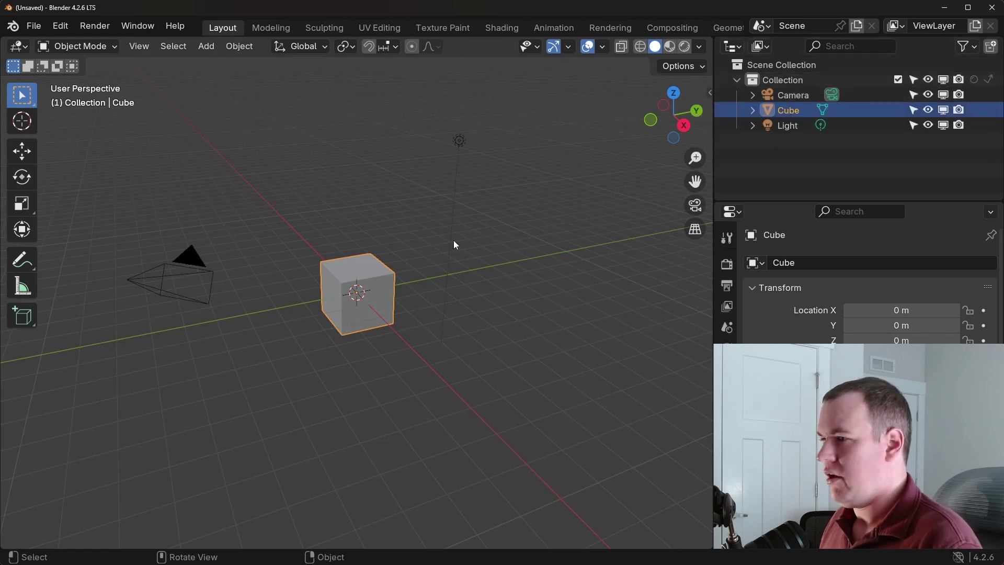
In camera view, add a Suzanne monkey and place it front-left of the cube.
left_click(691, 207)
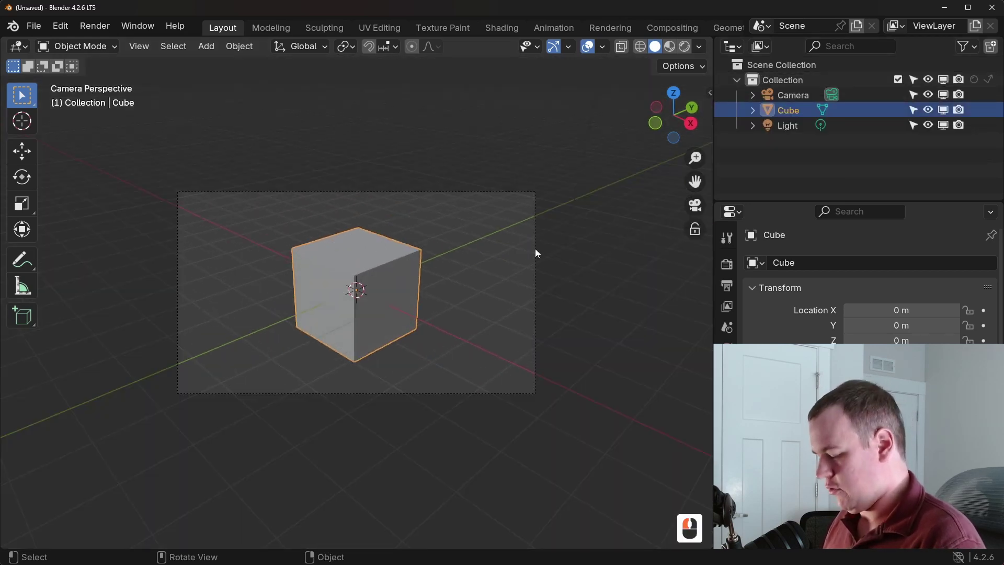
key("y")
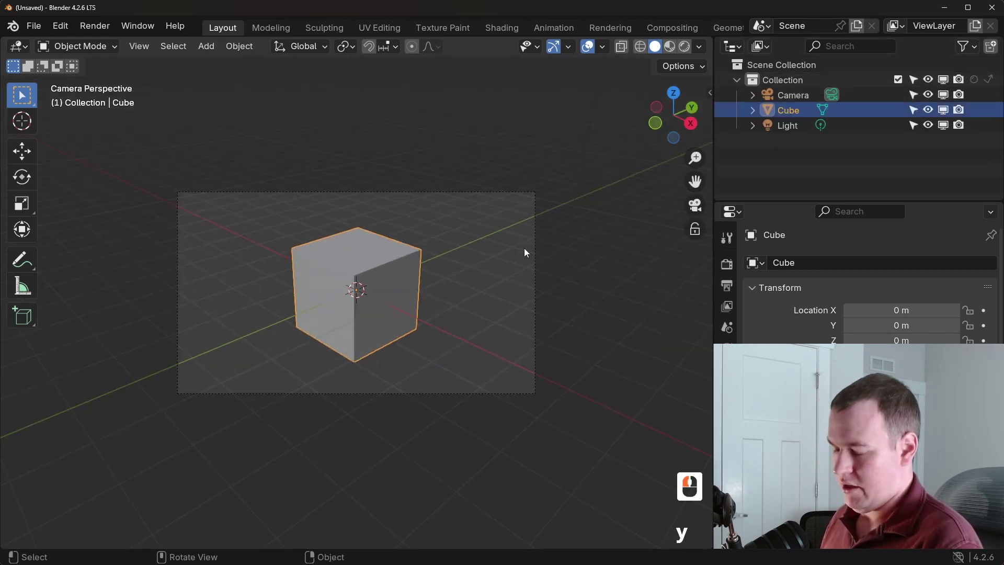
key("t")
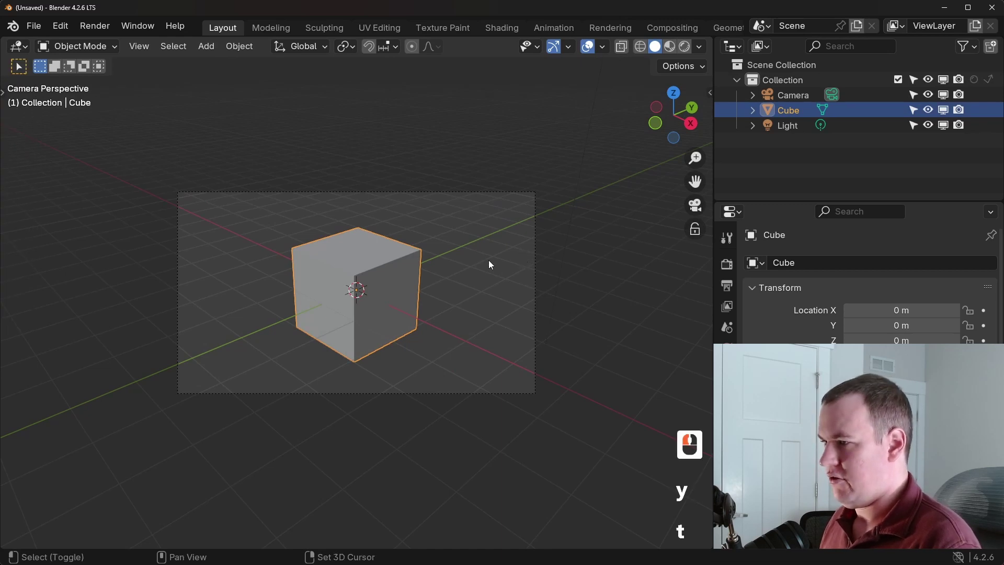
key("shift+a")
mouse_move(484, 269)
left_click(558, 412)
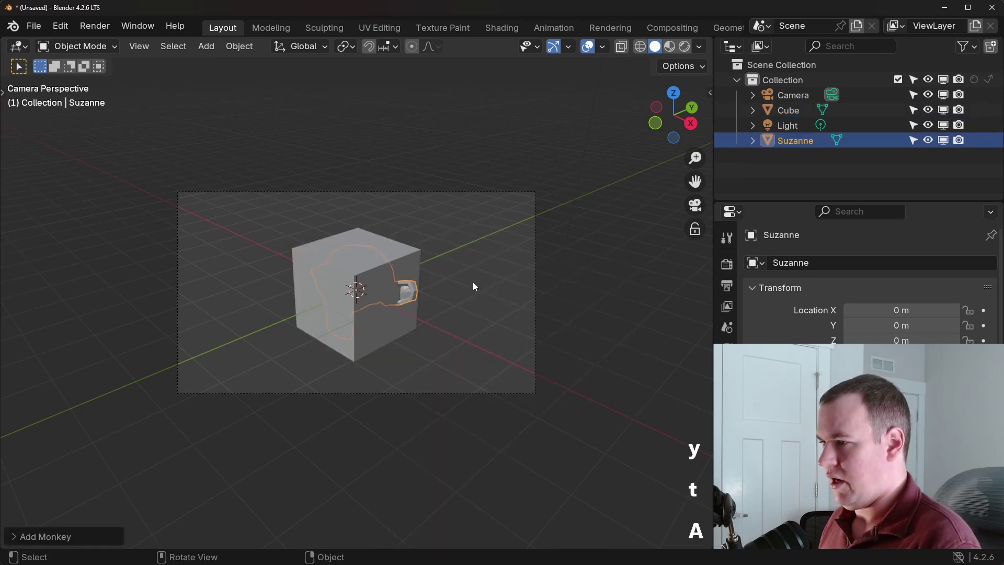
key("g")
key("z")
left_click(373, 323)
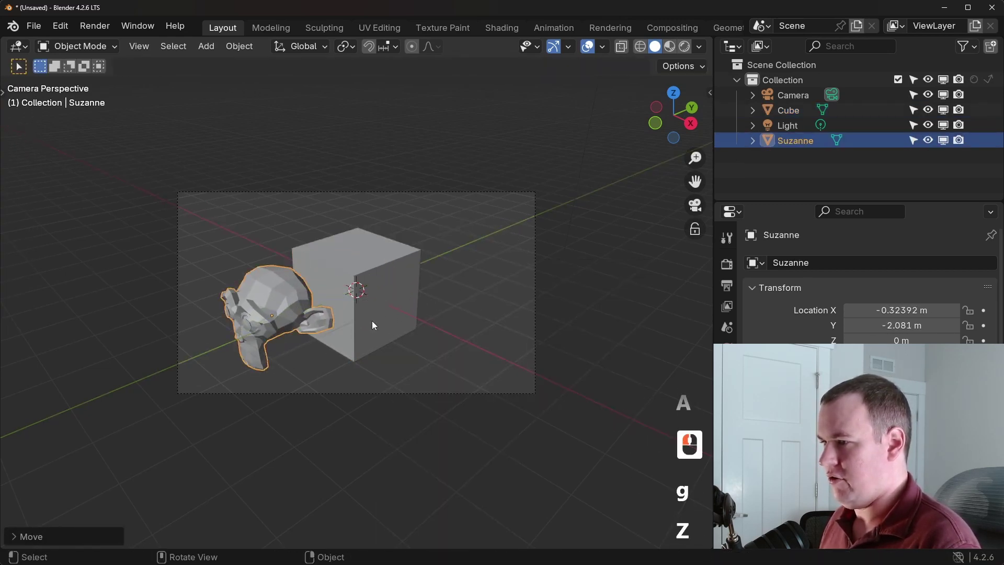
Move Suzanne into a new collection named 'new collection'.
key("m")
left_click(409, 281)
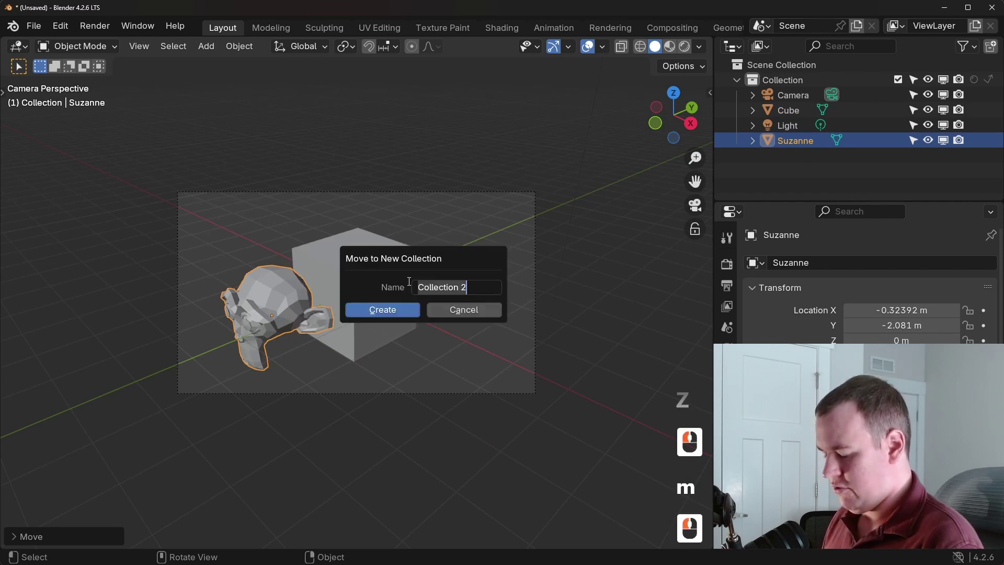
type("new collection")
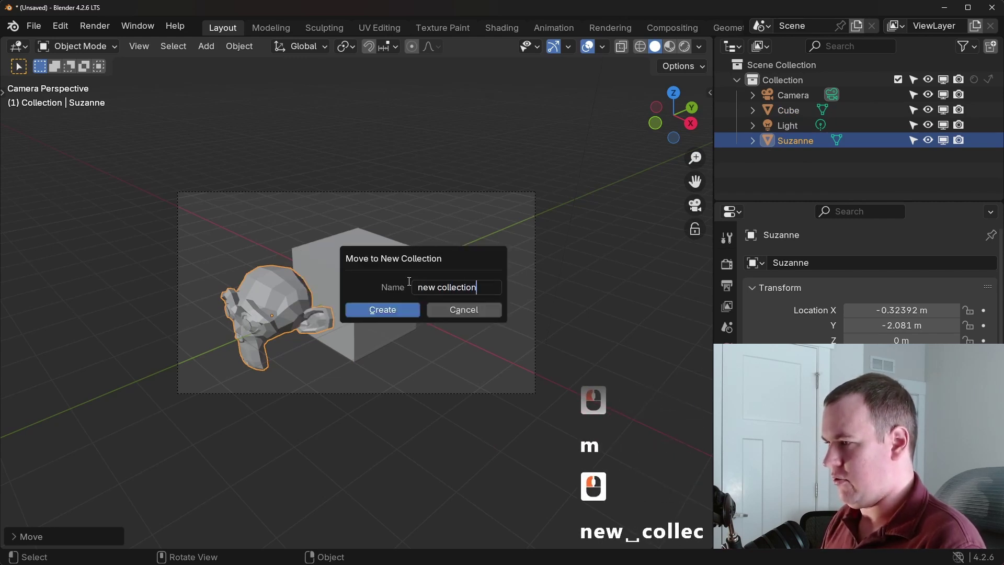
key("Return")
left_click(400, 307)
Place a linked duplicate of Suzanne to the right of the cube.
key("shift+d")
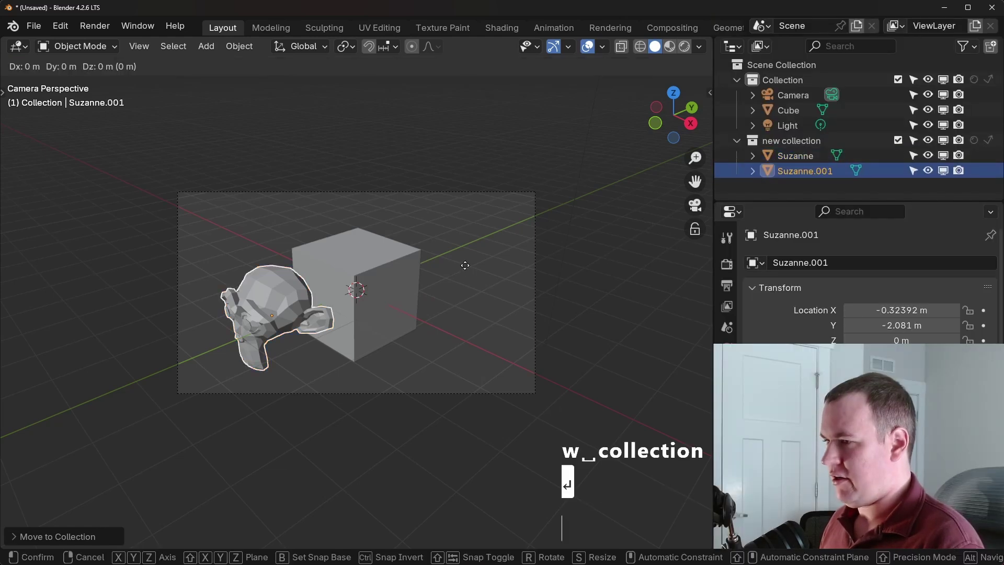
key("shift+z")
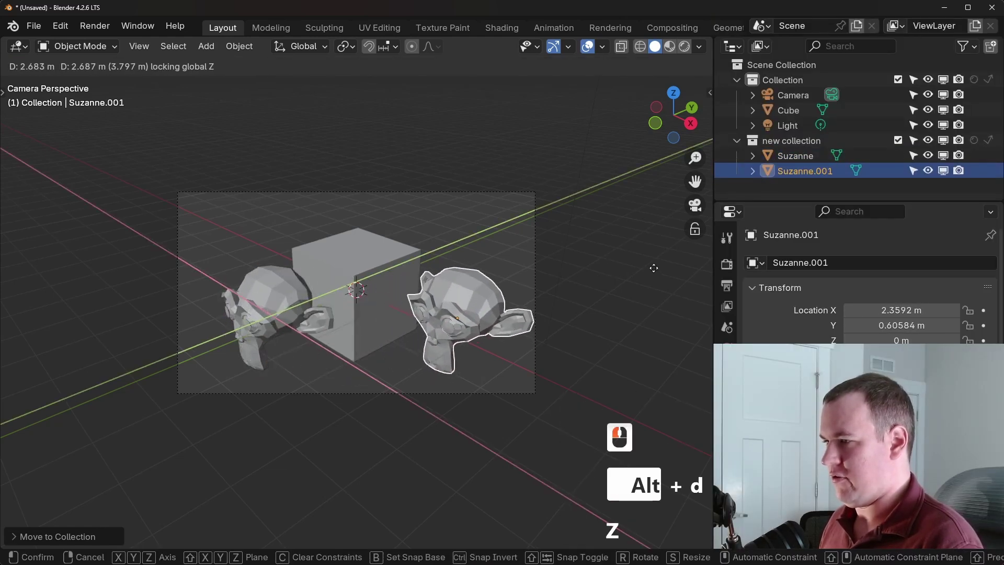
left_click(653, 268)
Switch the render engine to Workbench, then reopen the render engine list.
left_click(726, 264)
left_click(874, 265)
left_click(883, 297)
left_click(889, 263)
Choose Cycles with Rendered viewport shading, and exclude then re-include new collection.
left_click(897, 313)
key("z")
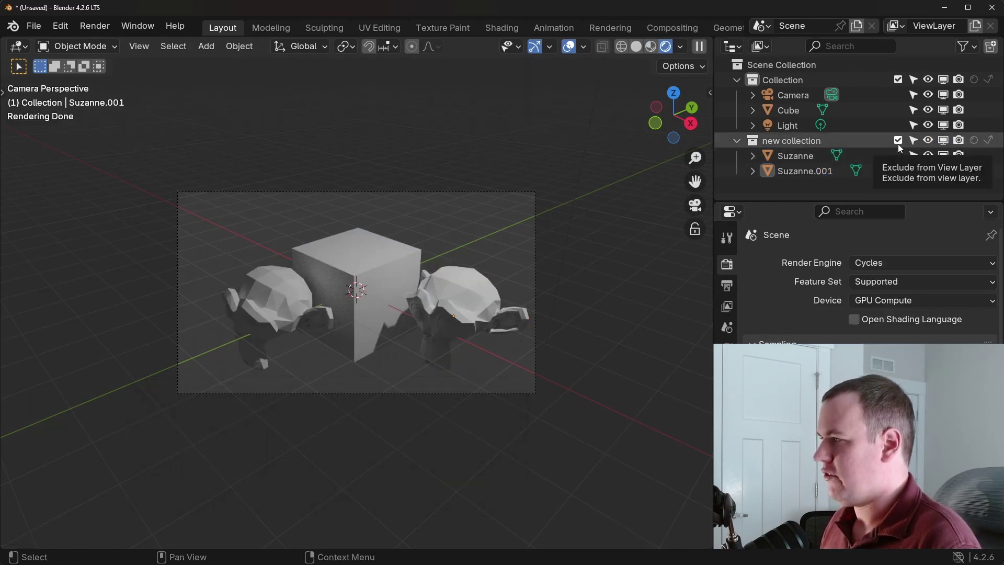
left_click(898, 144)
left_click(897, 142)
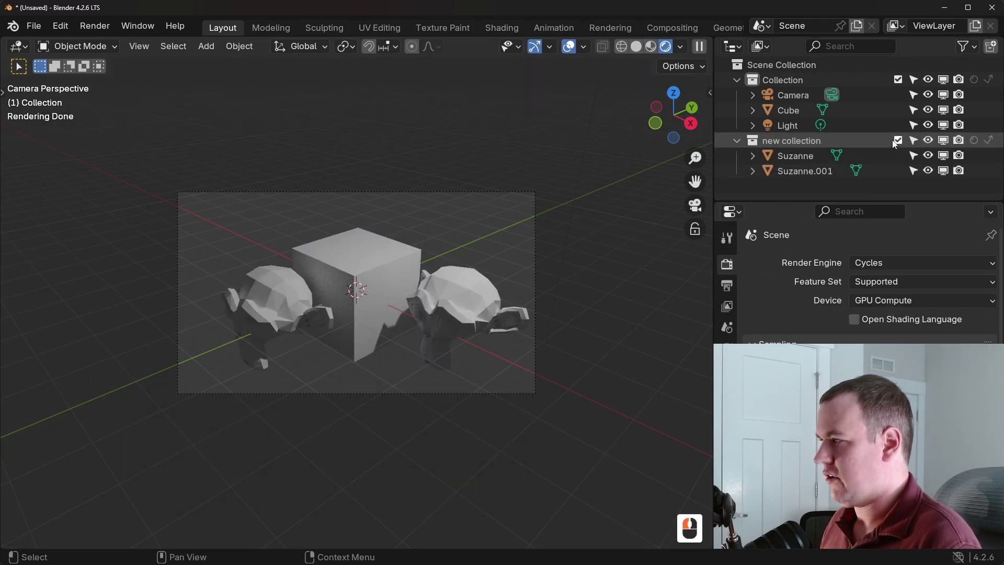
Exclude and re-include new collection again, then hide and reshow its Suzannes in the viewport.
left_click(898, 140)
left_click(898, 141)
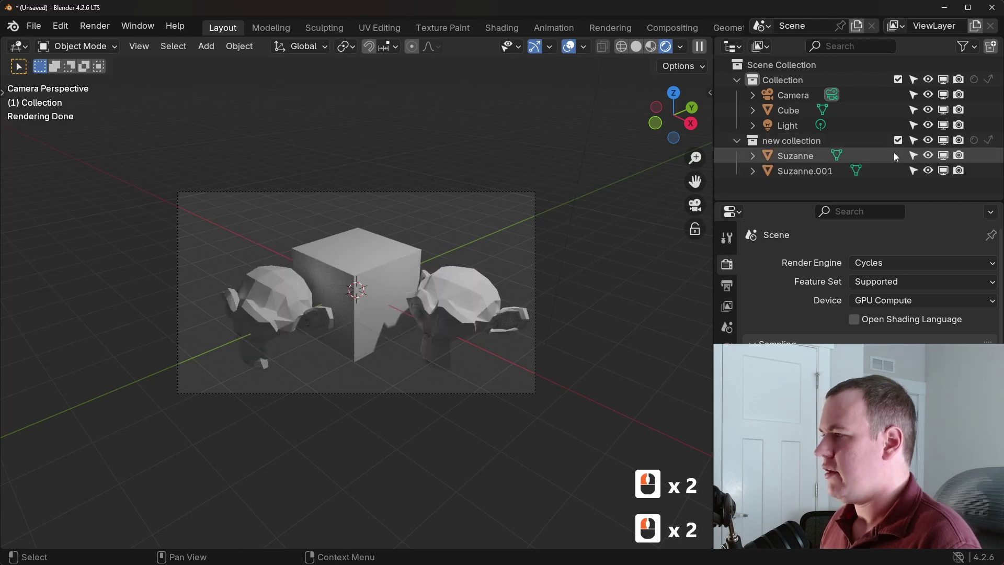
left_click(947, 140)
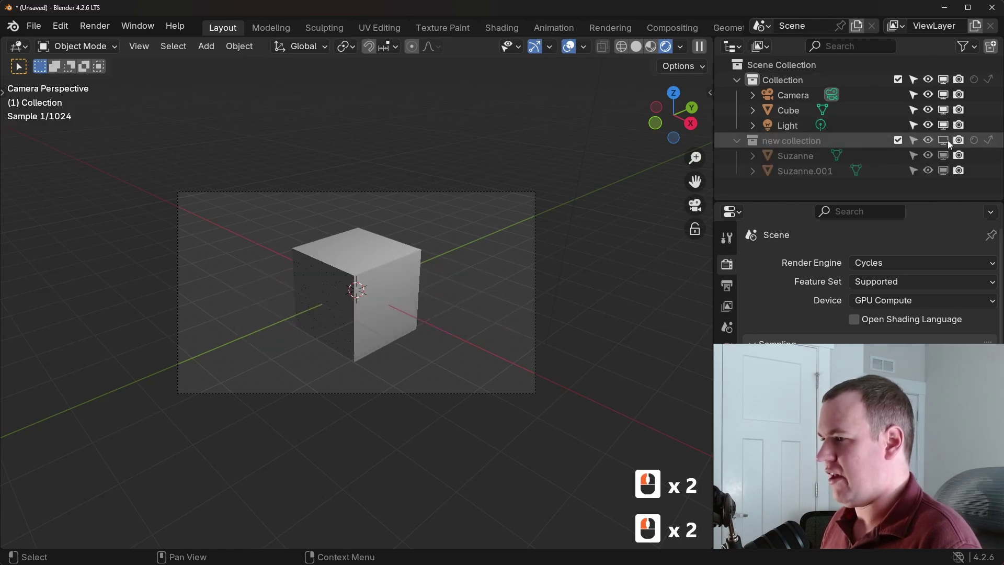
left_click(947, 140)
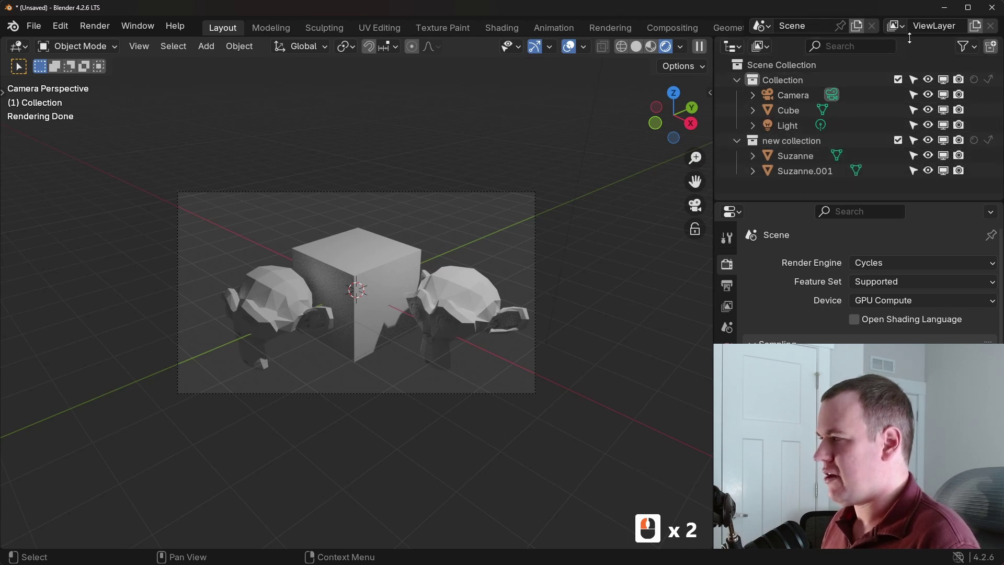
Add ViewLayer_001 with the Suzannes hidden, then exclude new collection from the original ViewLayer.
left_click(975, 27)
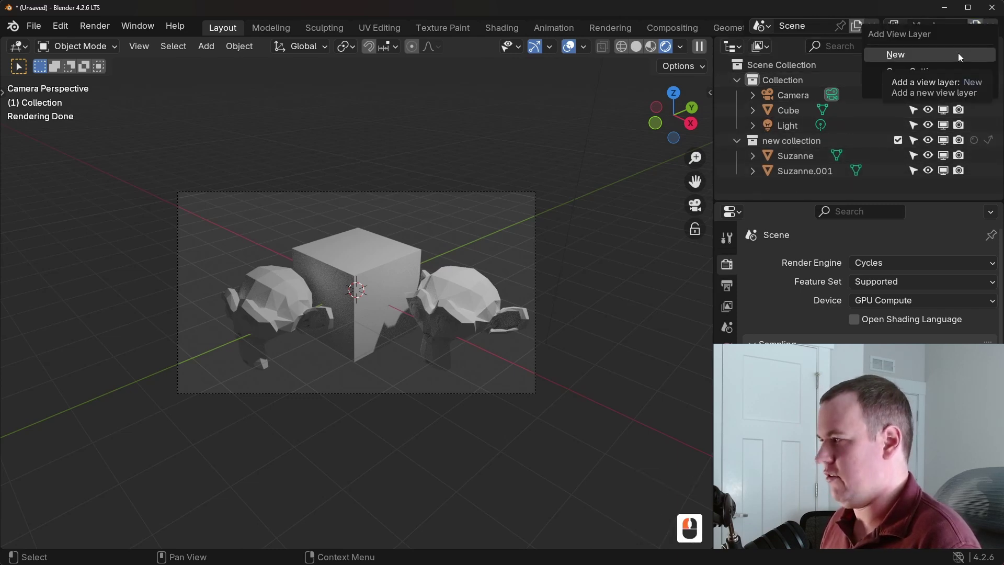
left_click(958, 52)
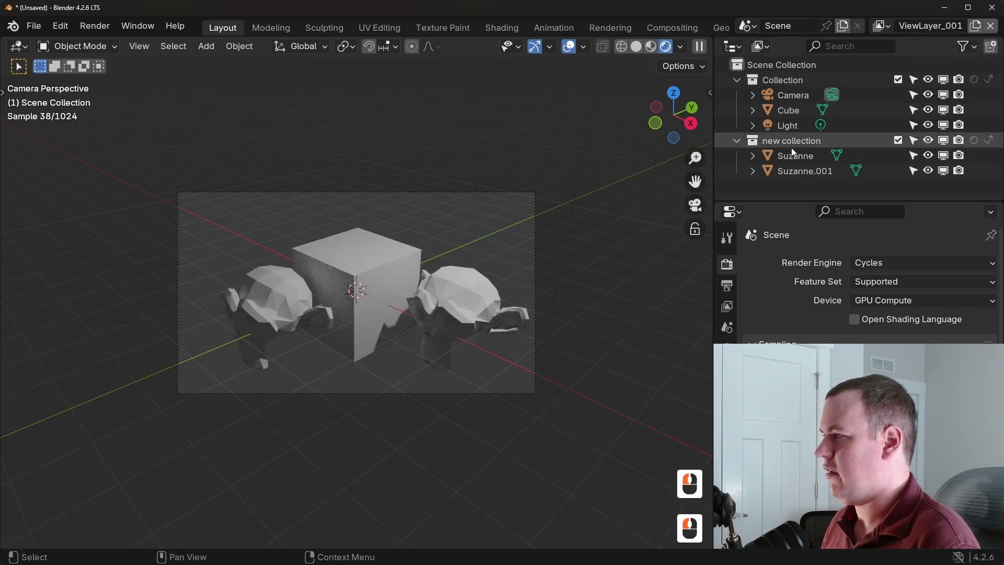
left_click(941, 142)
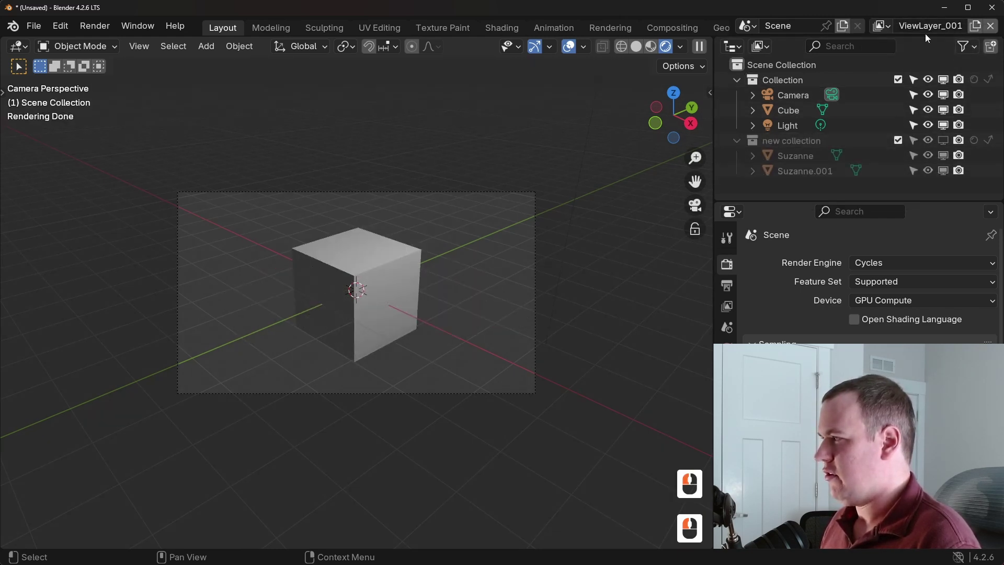
left_click(882, 27)
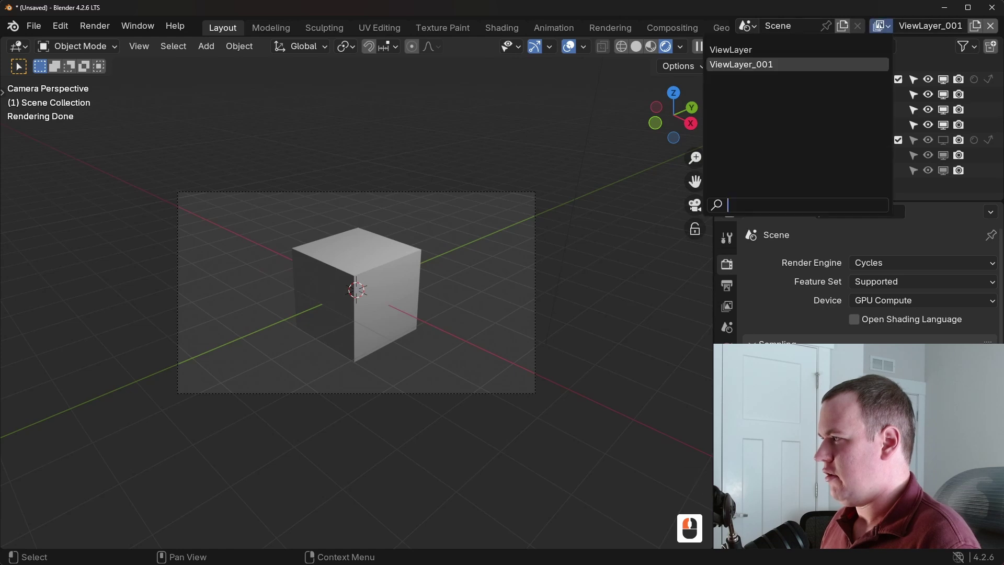
left_click(923, 145)
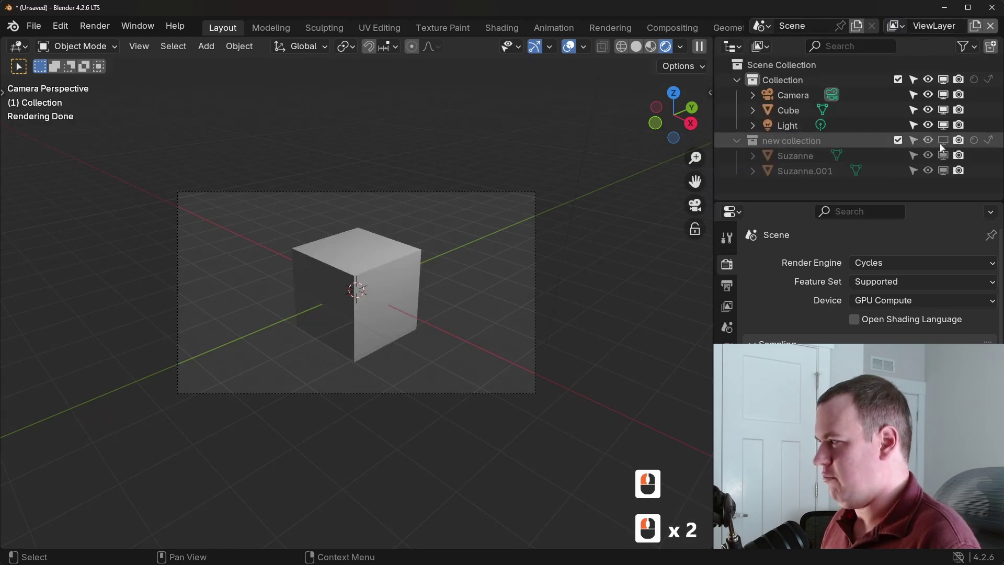
left_click(942, 142)
left_click(898, 140)
Delete ViewLayer_001 and toggle new collection's exclude checkbox, ending with it included.
left_click(899, 31)
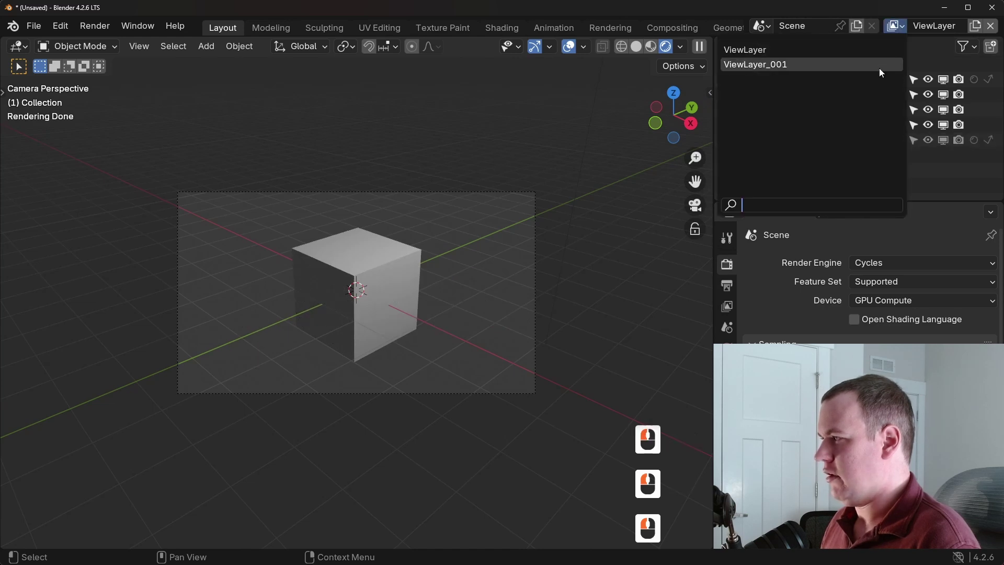
left_click(879, 68)
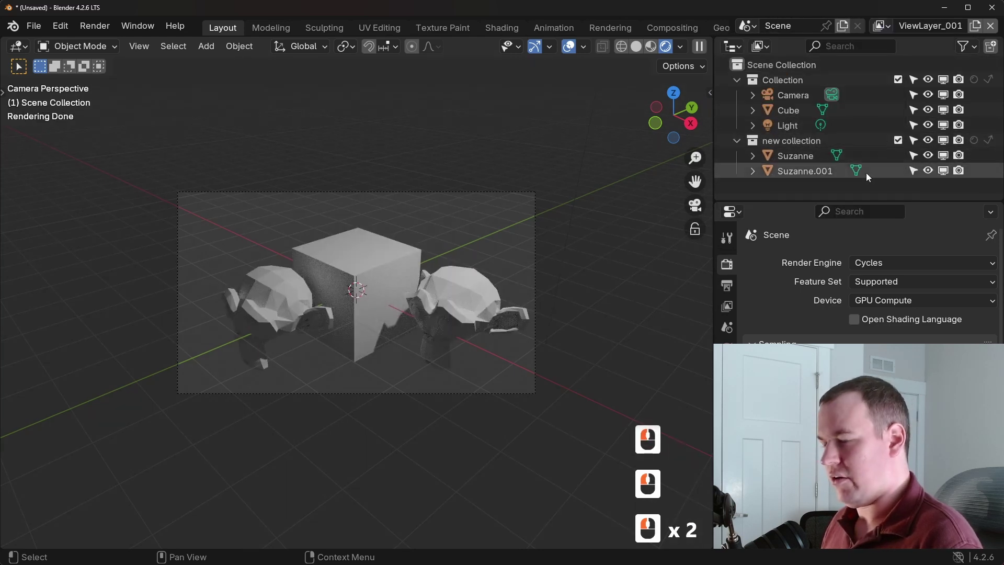
left_click(990, 26)
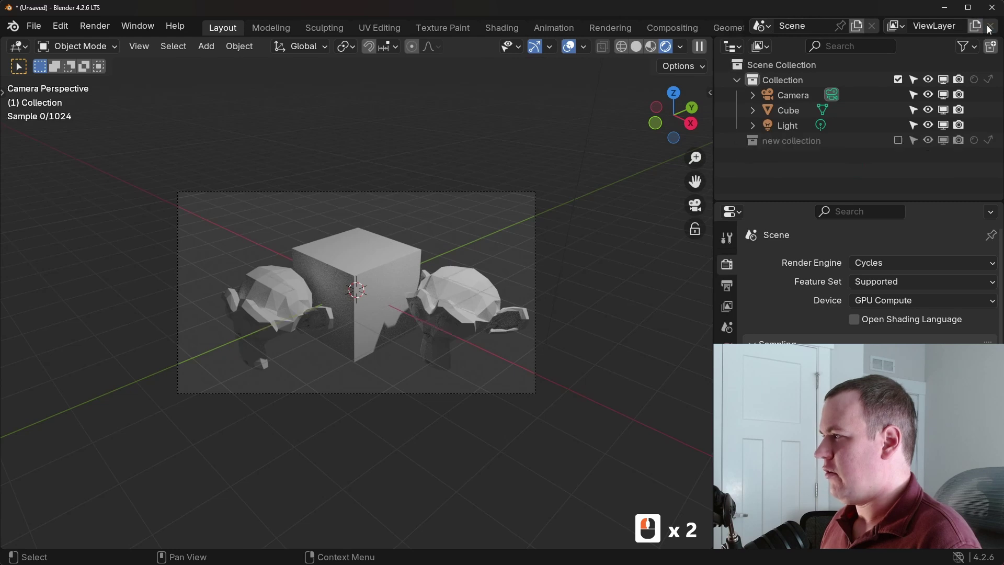
left_click(897, 140)
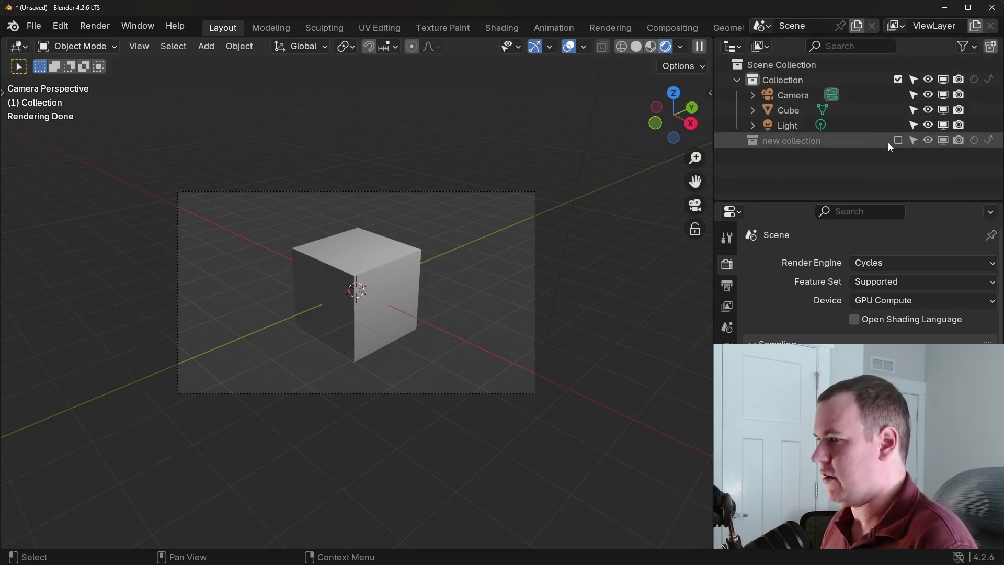
left_click(898, 141)
left_click(897, 140)
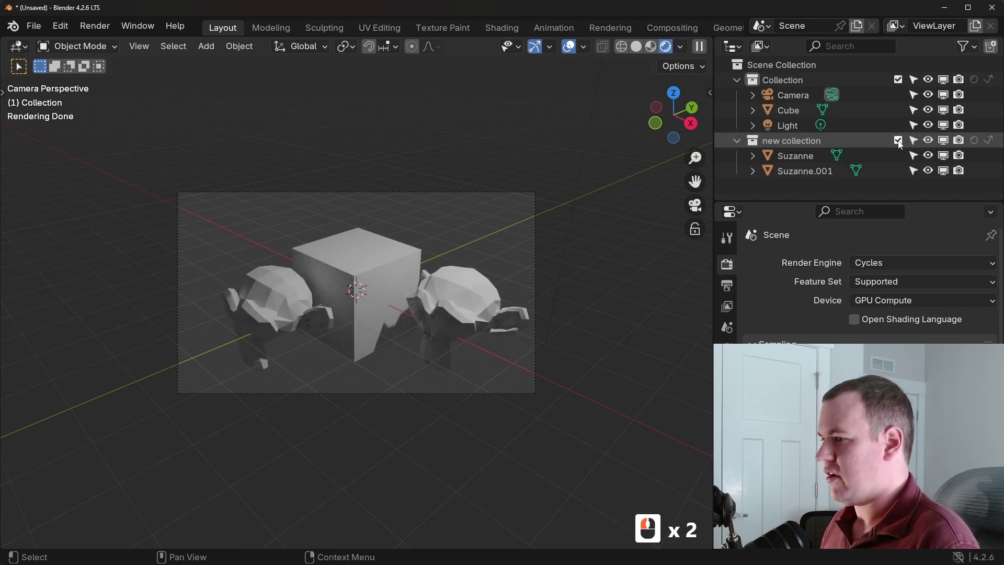
left_click(897, 140)
left_click(898, 140)
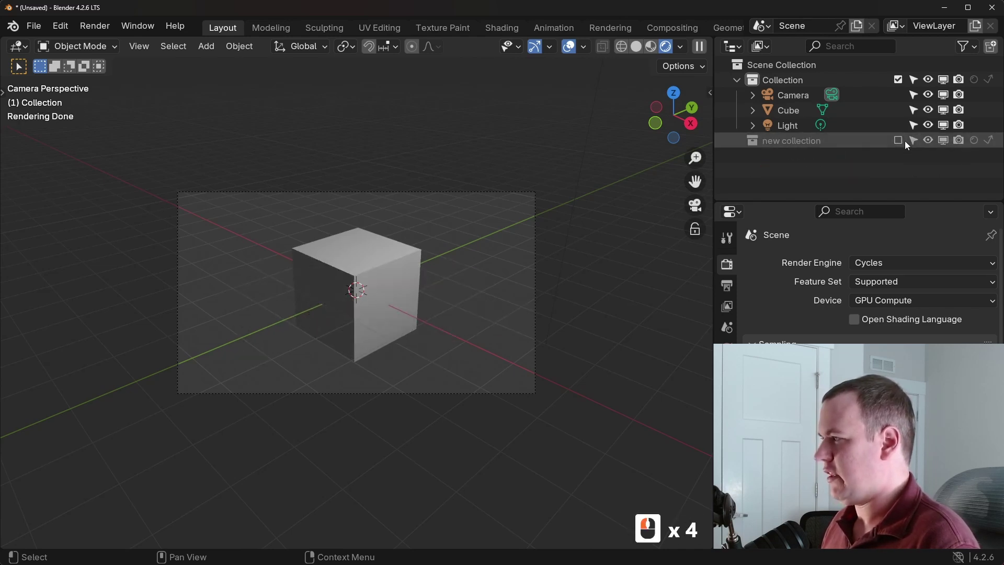
Make new collection a holdout and enable Film > Transparent in the render properties.
left_click(975, 143)
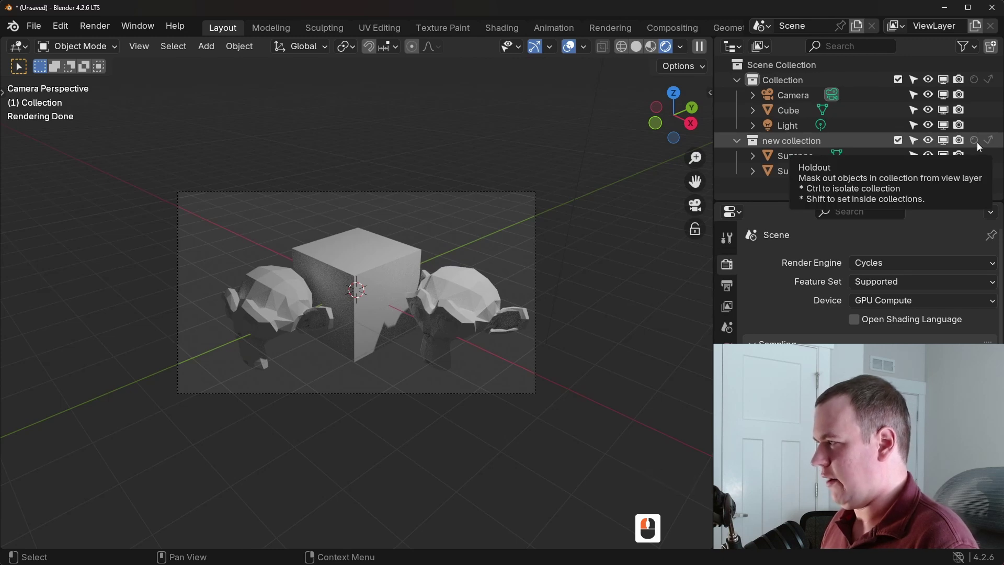
left_click(975, 141)
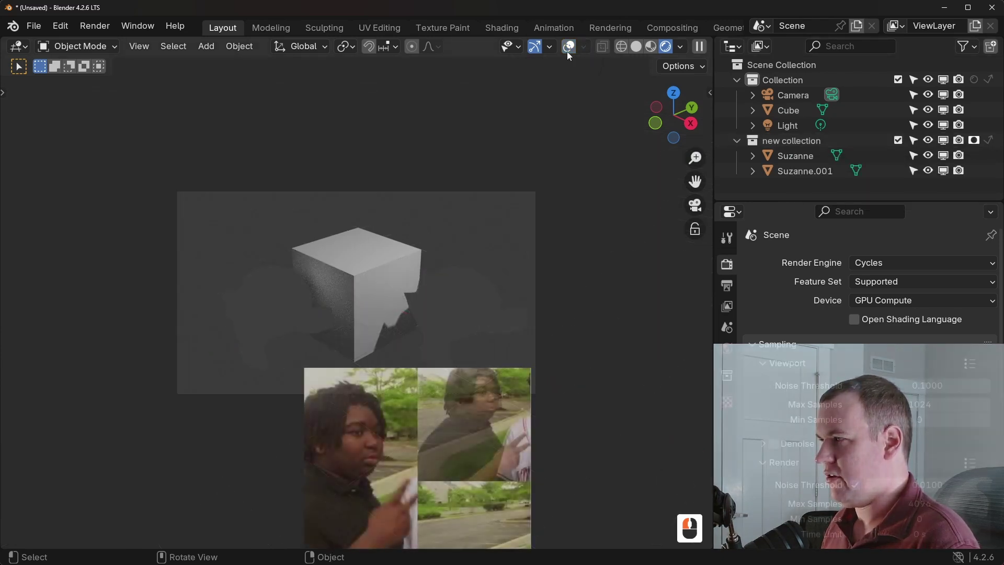
scroll(779, 356, "down", 2)
scroll(779, 356, "down", 5)
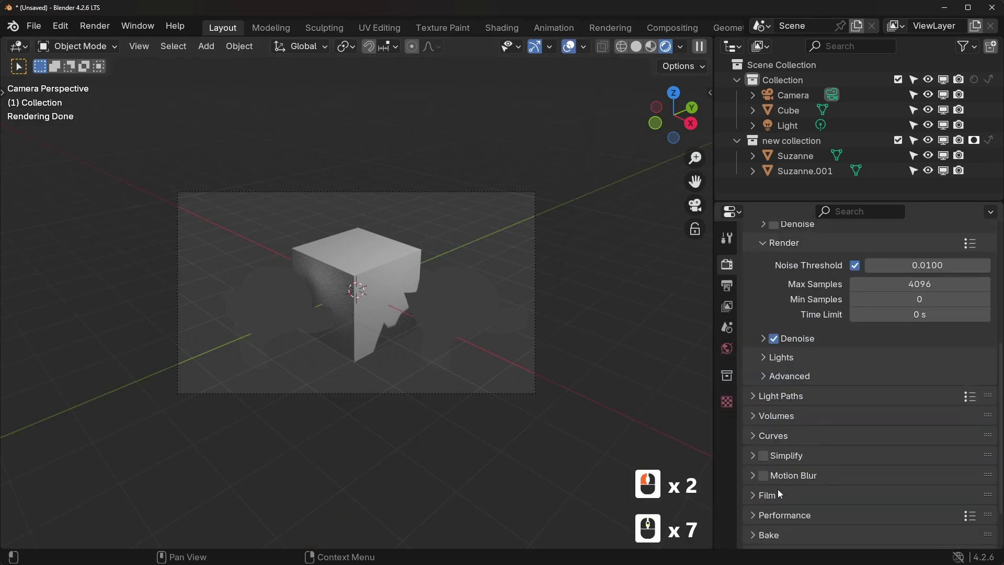
scroll(820, 366, "down", 2)
left_click(787, 441)
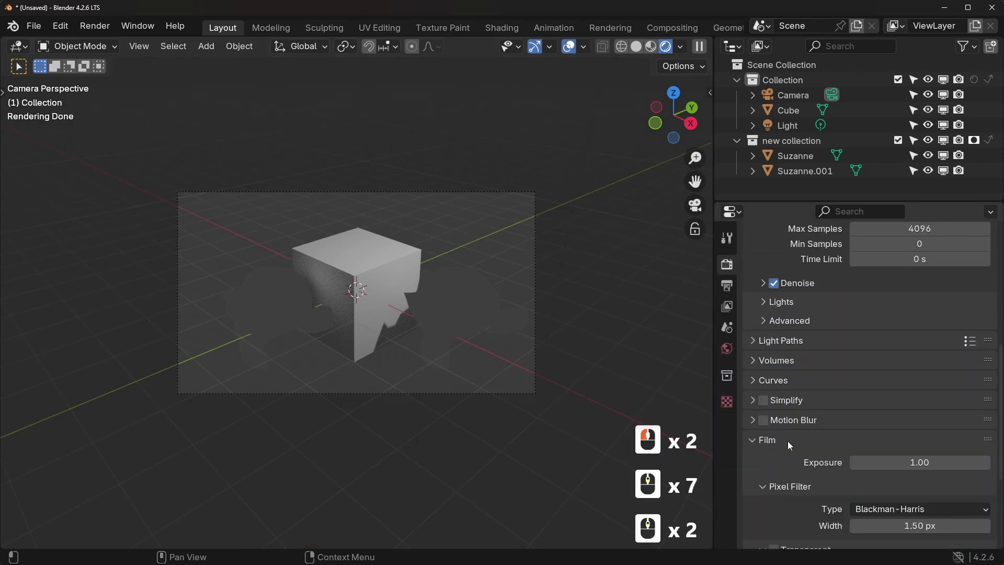
scroll(795, 439, "down", 4)
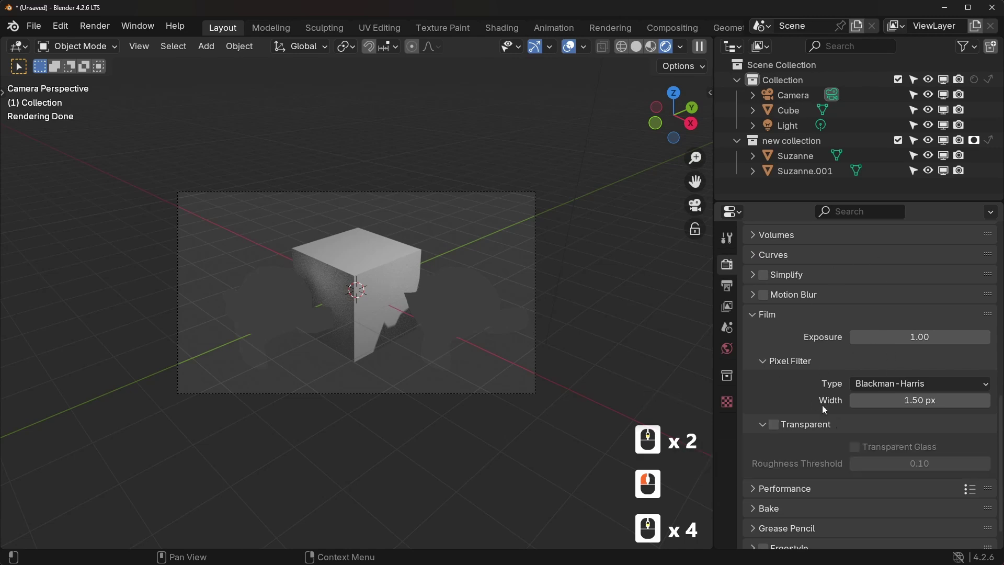
left_click(774, 425)
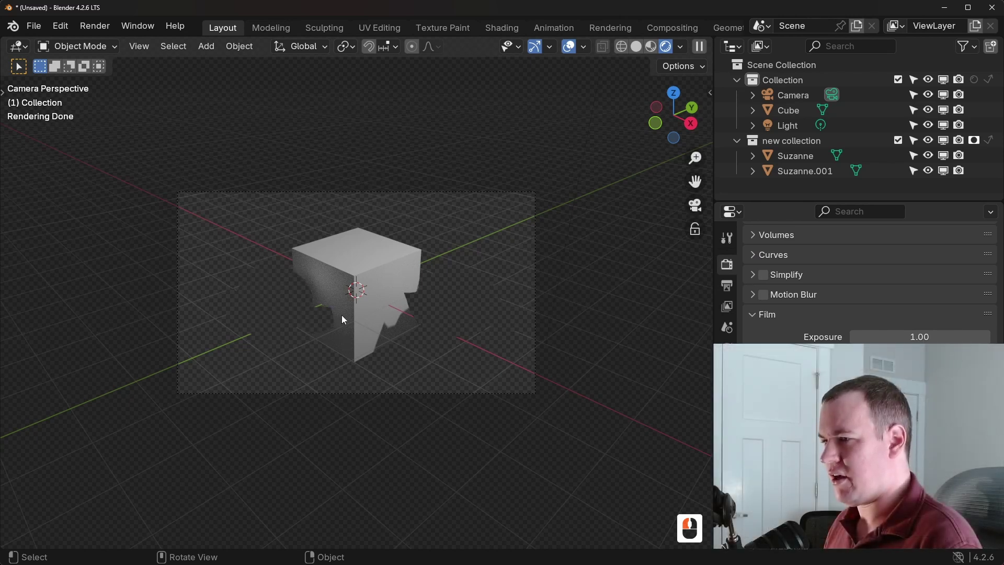
Select Suzanne, Suzanne.001, then the main Collection in the Outliner.
left_click(811, 156)
left_click(810, 171)
left_click(805, 160)
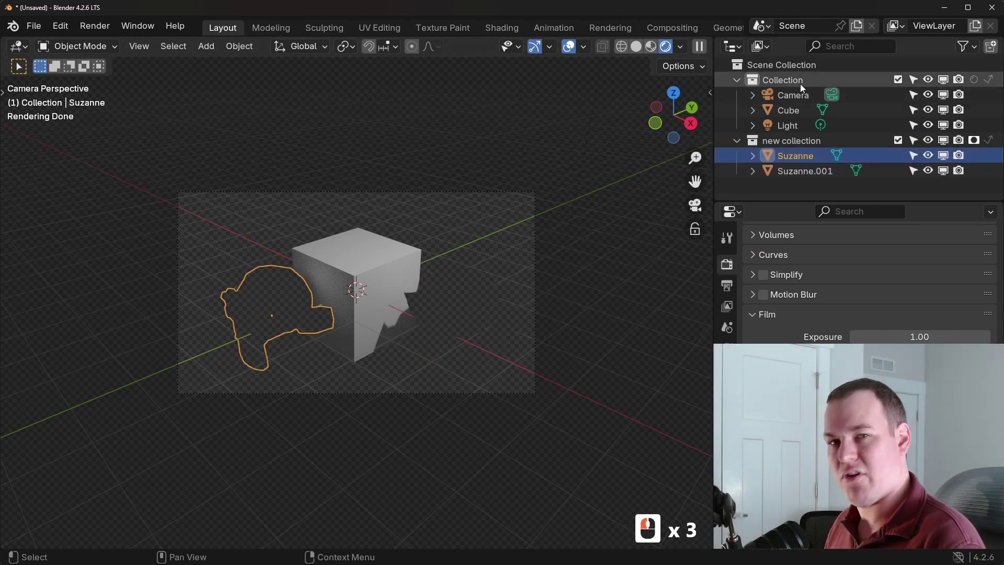
left_click(808, 78)
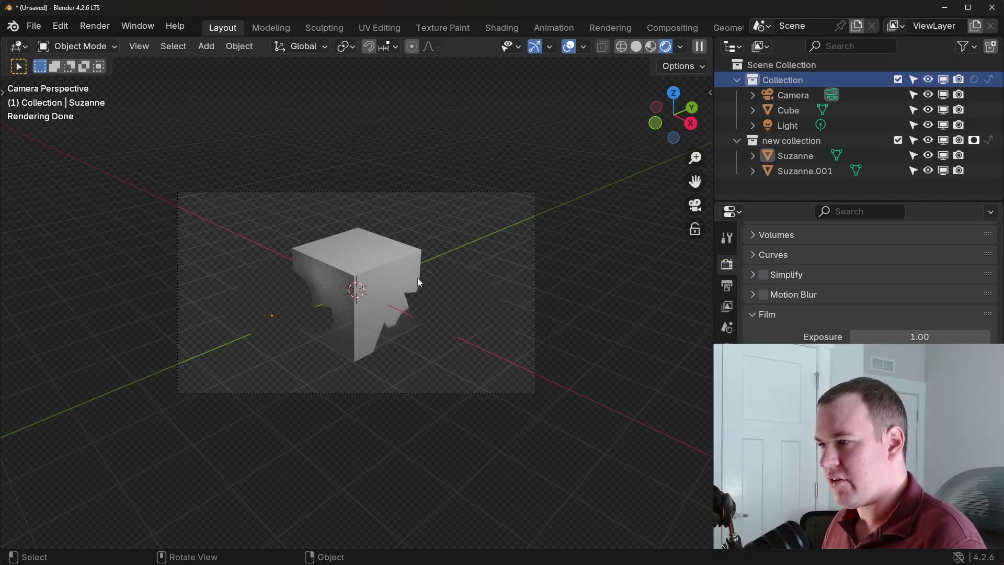
Add a new material, Material.001, to Suzanne with a red Base Color.
left_click(794, 156)
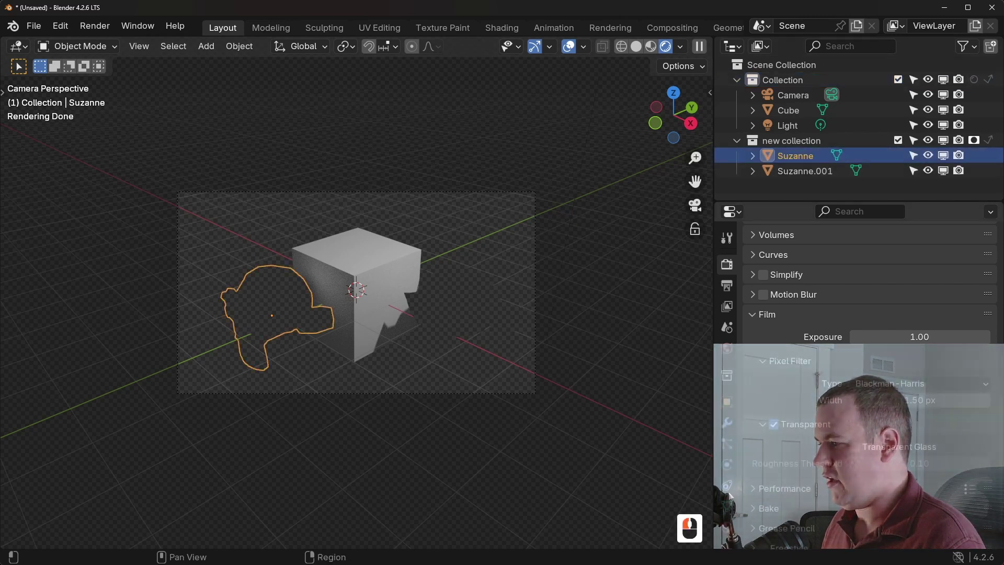
left_click(726, 527)
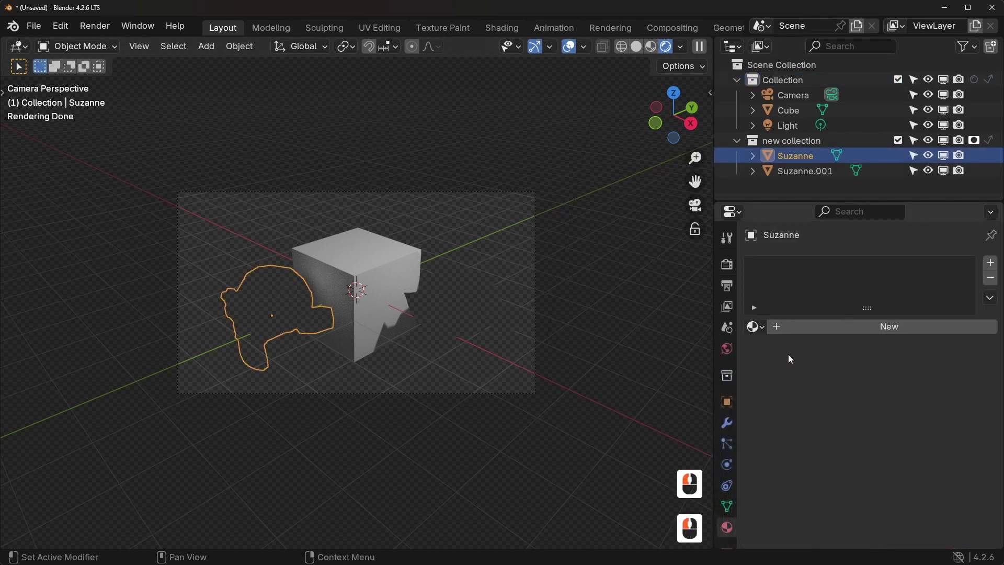
left_click(818, 328)
left_click(882, 421)
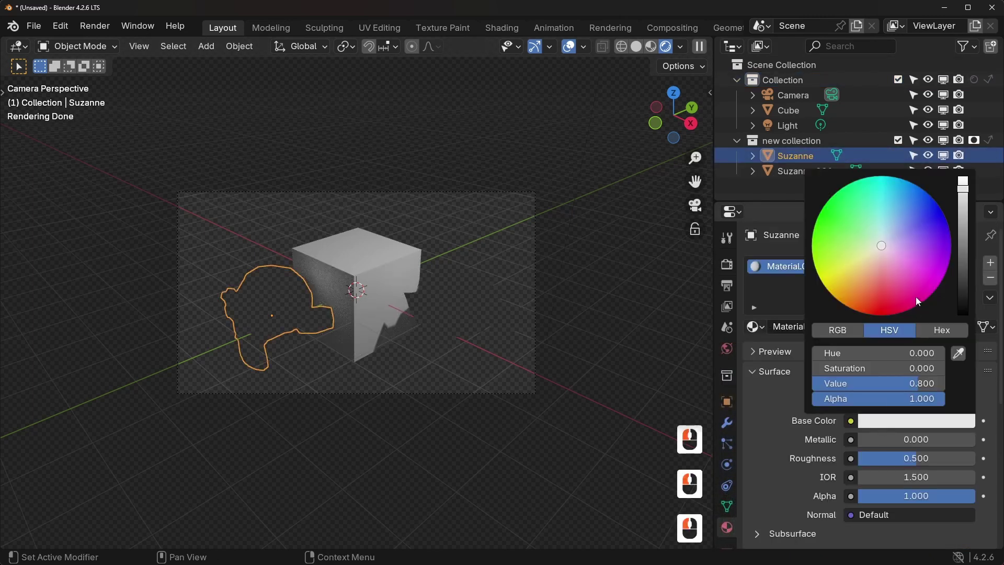
left_click(908, 303)
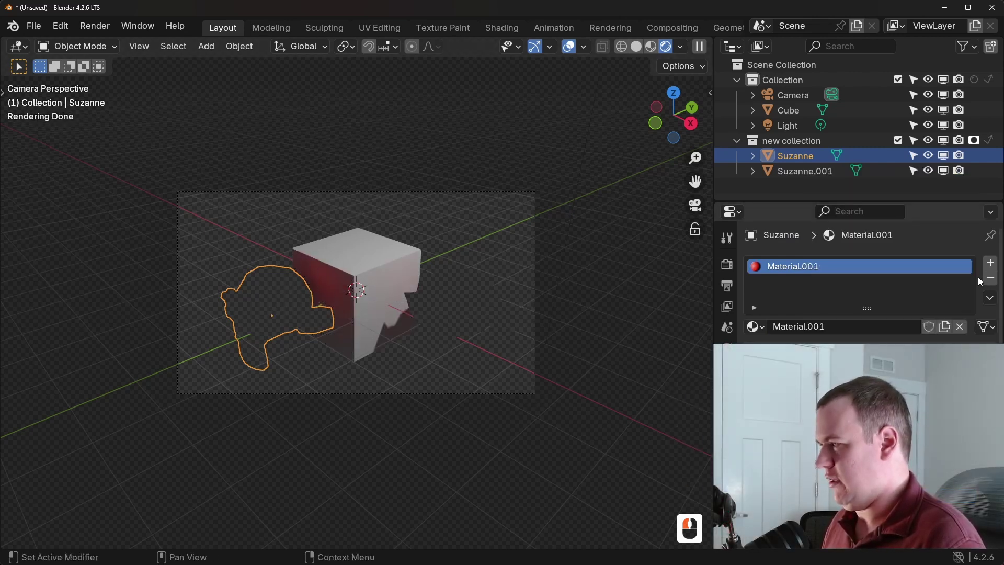
Exclude and re-include new collection, then deselect Suzanne.
left_click(899, 139)
left_click(899, 139)
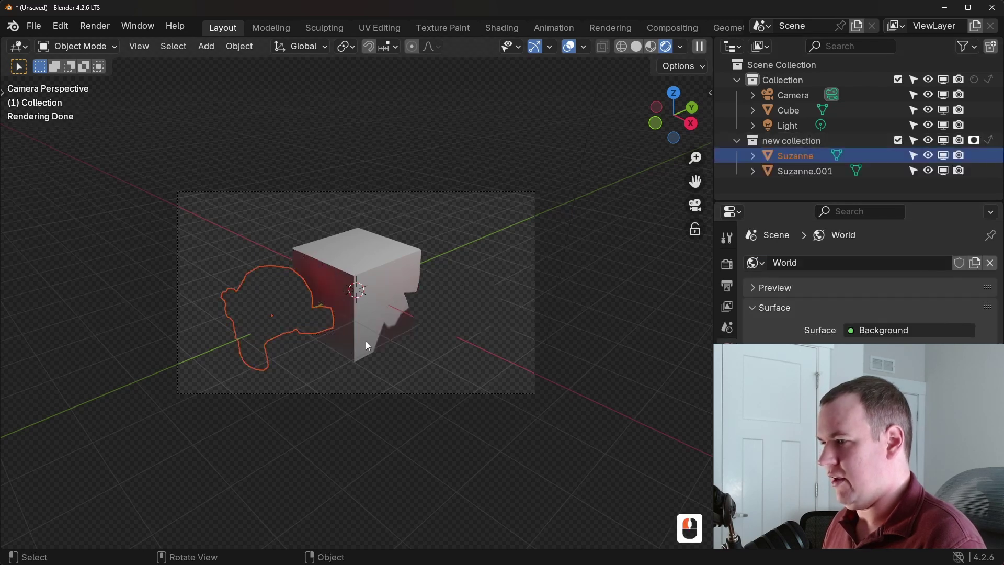
left_click(256, 415)
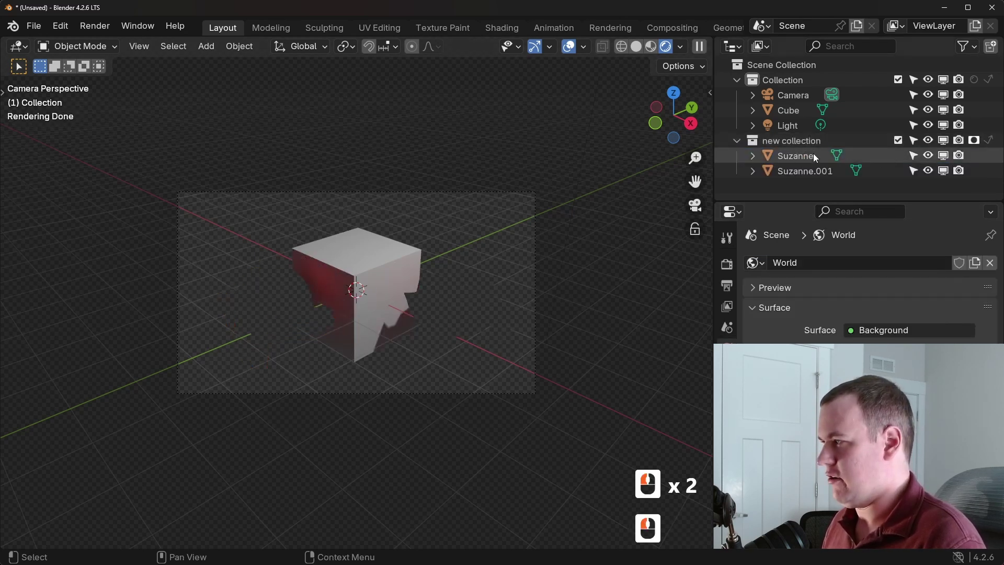
Switch new collection from holdout to indirect only and reselect Cycles as render engine.
left_click(974, 140)
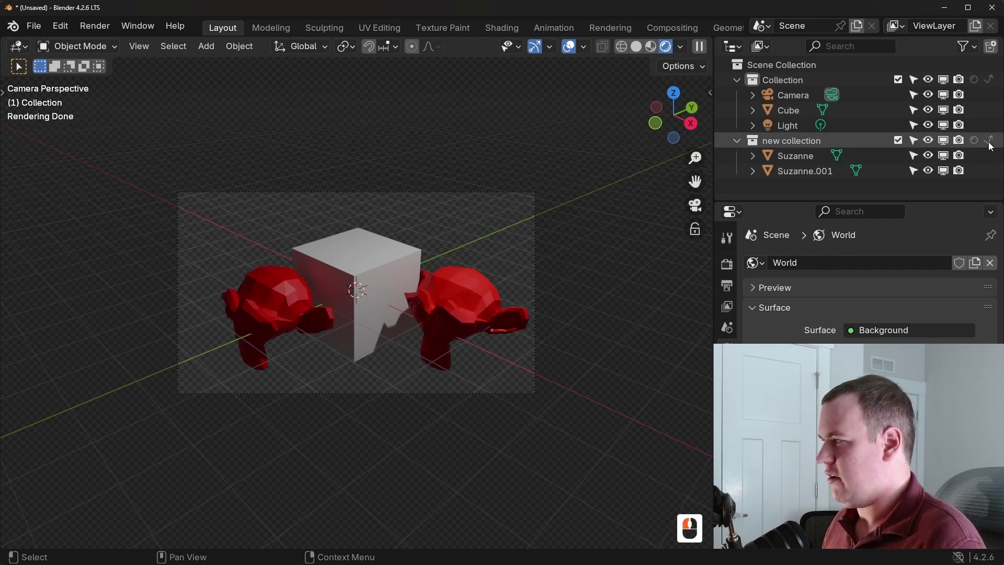
left_click(990, 141)
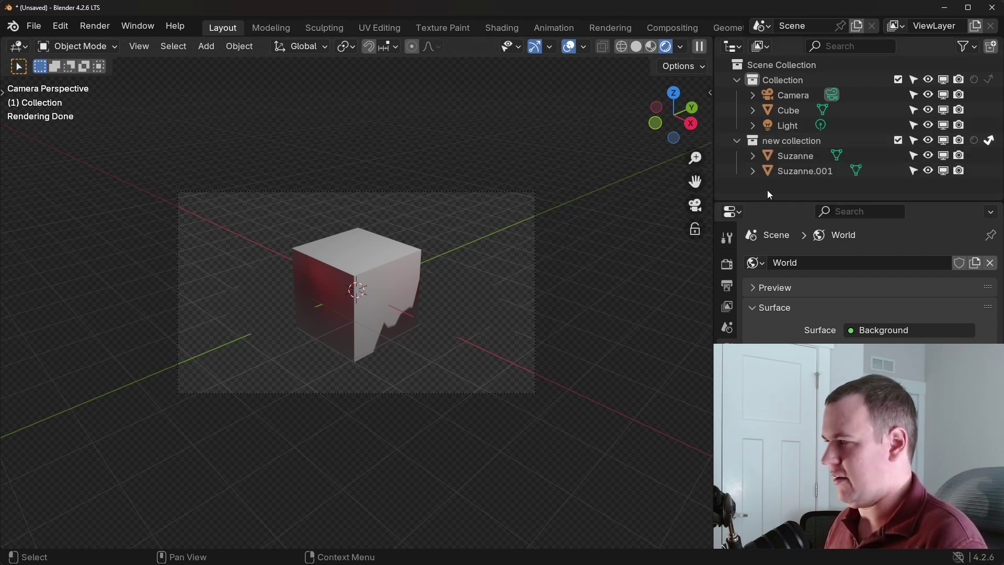
left_click(727, 265)
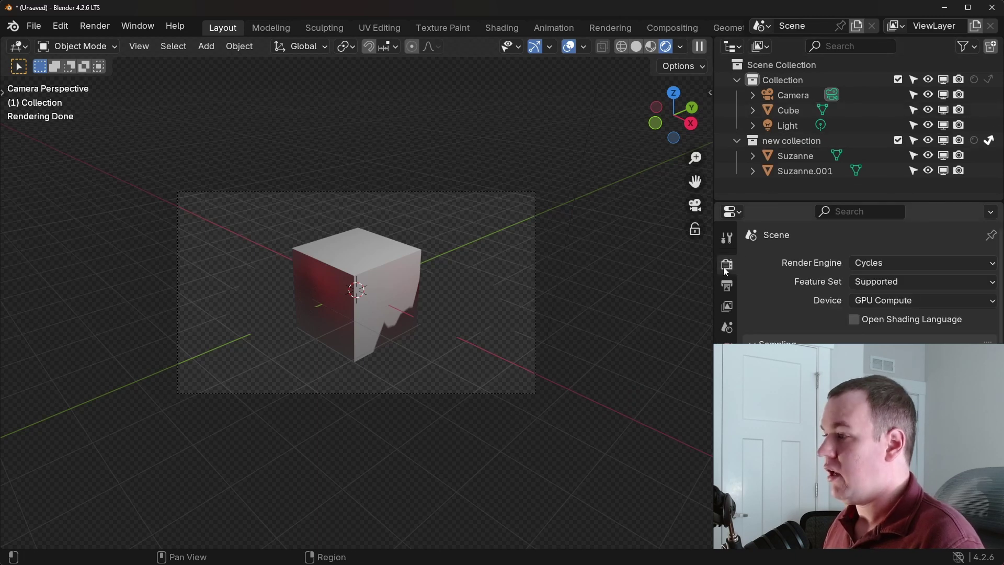
left_click(867, 261)
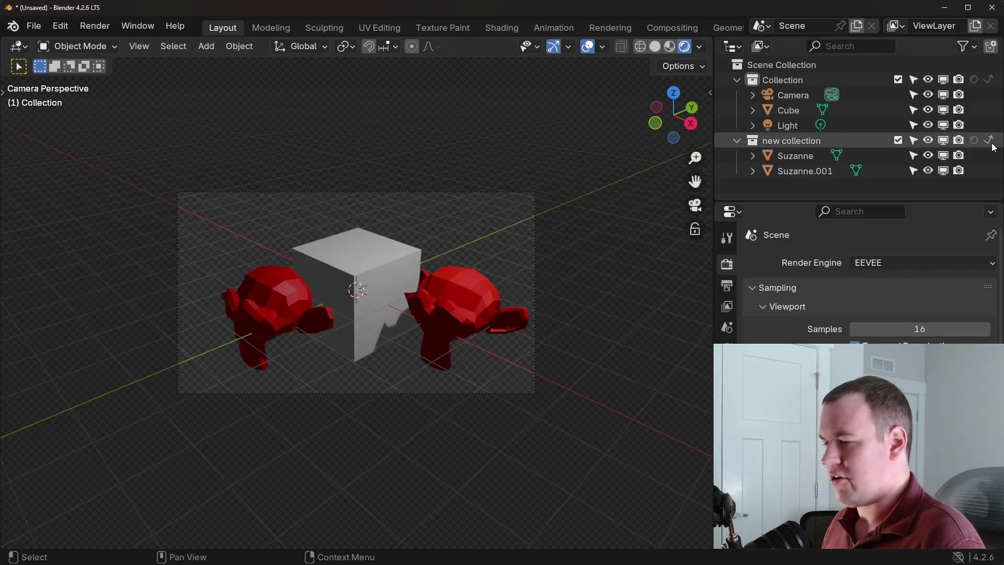
left_click(989, 140)
left_click(895, 261)
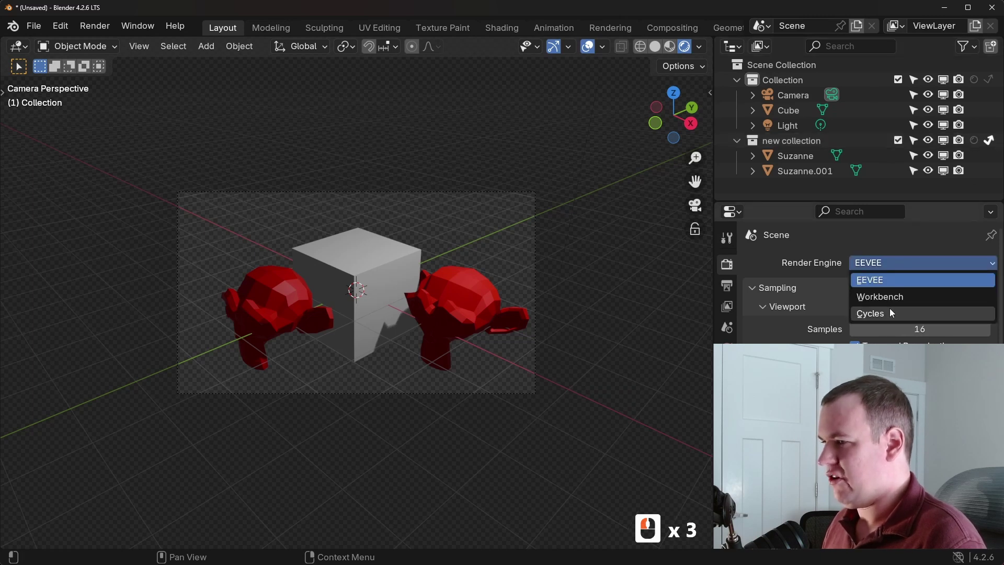
left_click(891, 313)
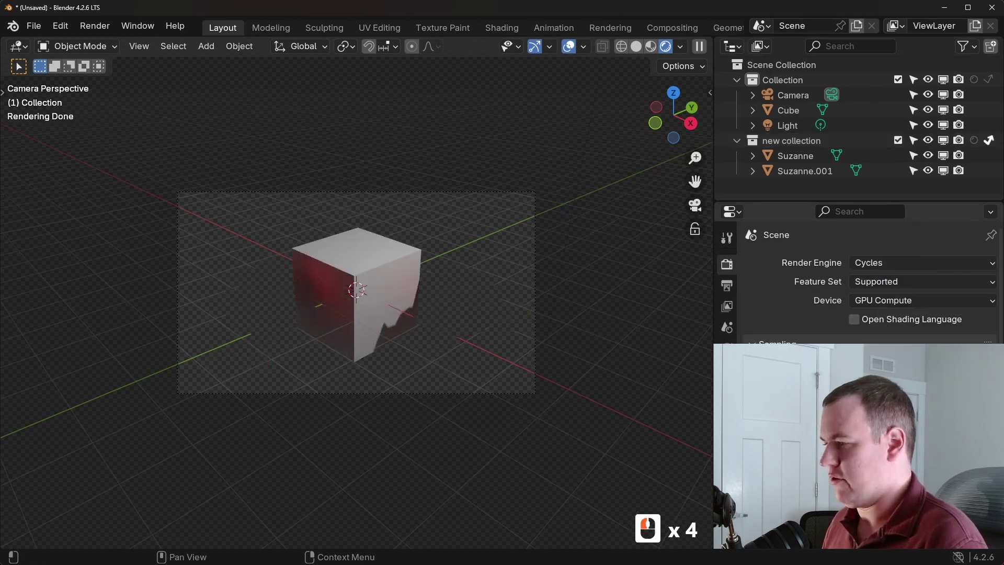
Turn off indirect only, select both Suzannes and expand their Object Visibility settings.
left_click(990, 140)
left_click(797, 158)
left_click(800, 170, "shift")
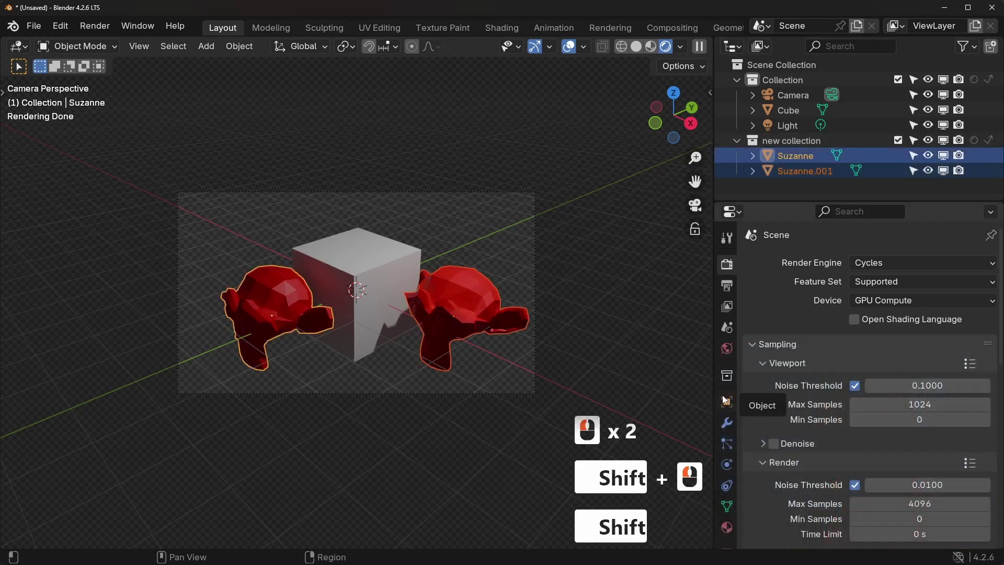
left_click(725, 400)
scroll(795, 343, "down", 5)
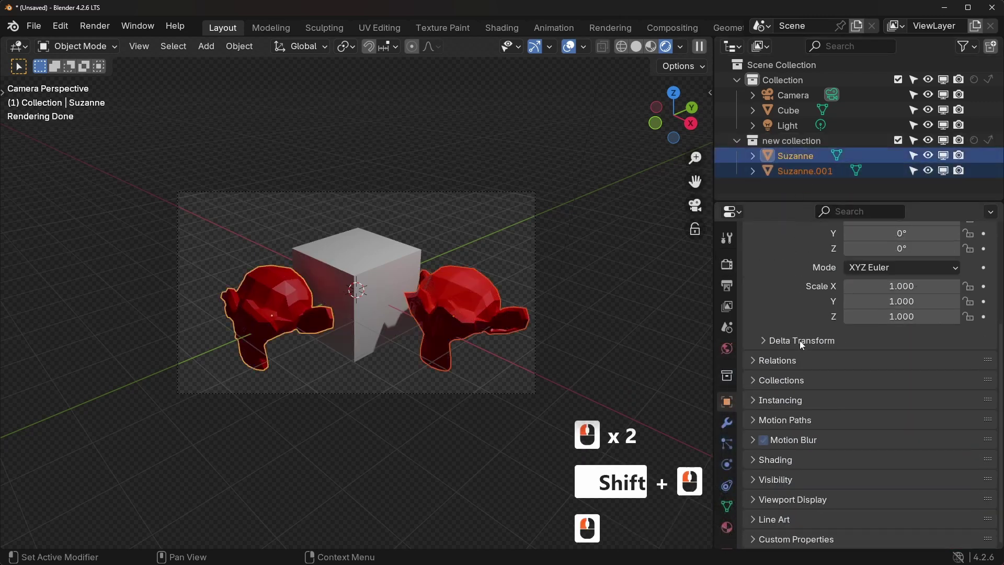
left_click(789, 482)
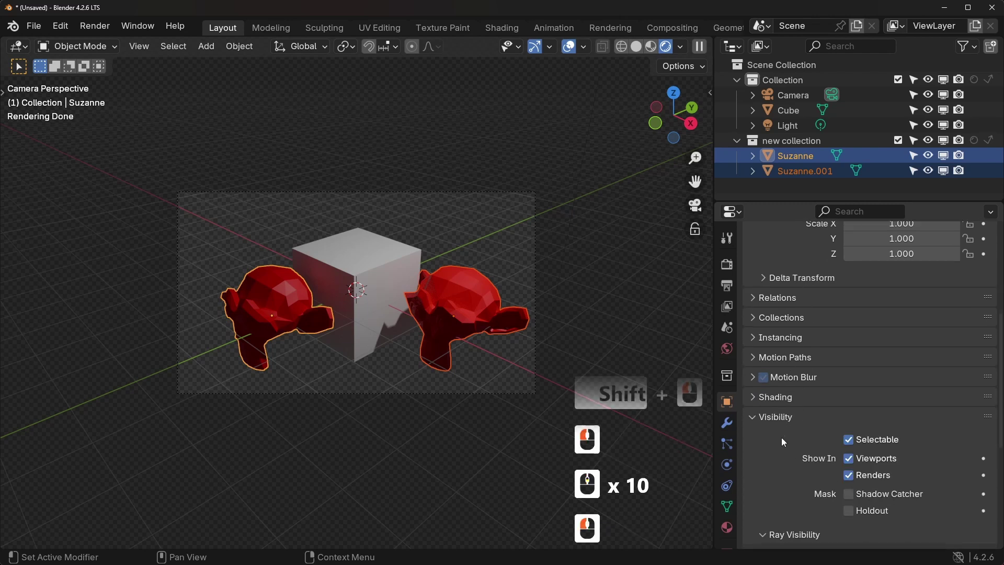
scroll(800, 423, "down", 4)
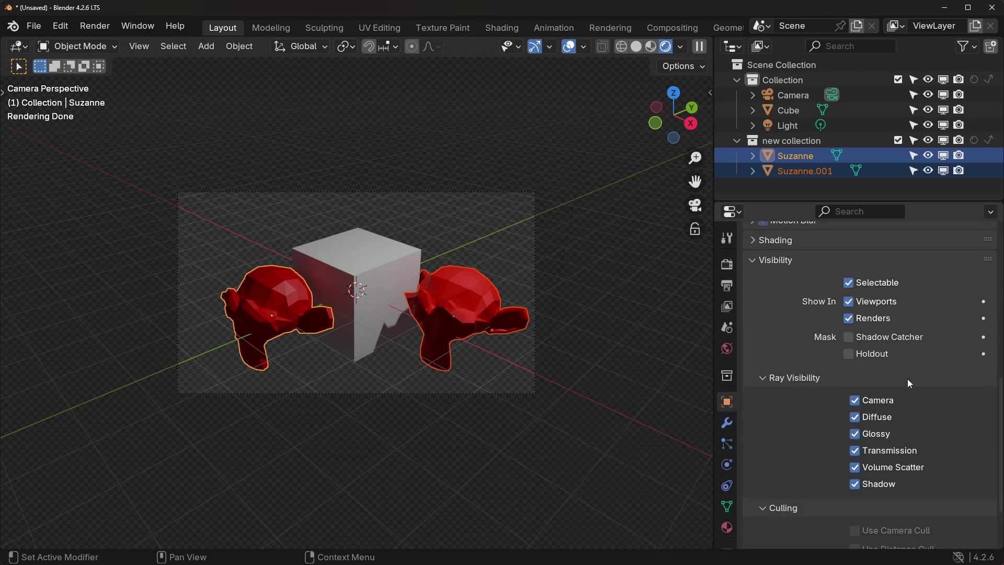
Hide both Suzannes from camera rays, restore Suzanne's camera visibility, and re-enable indirect only.
key("alt")
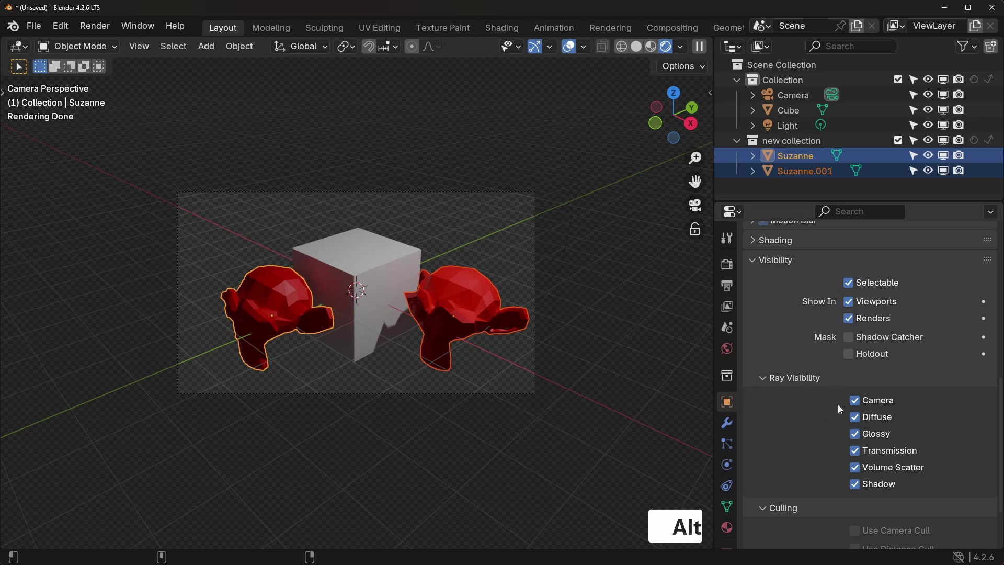
left_click(856, 400, "alt")
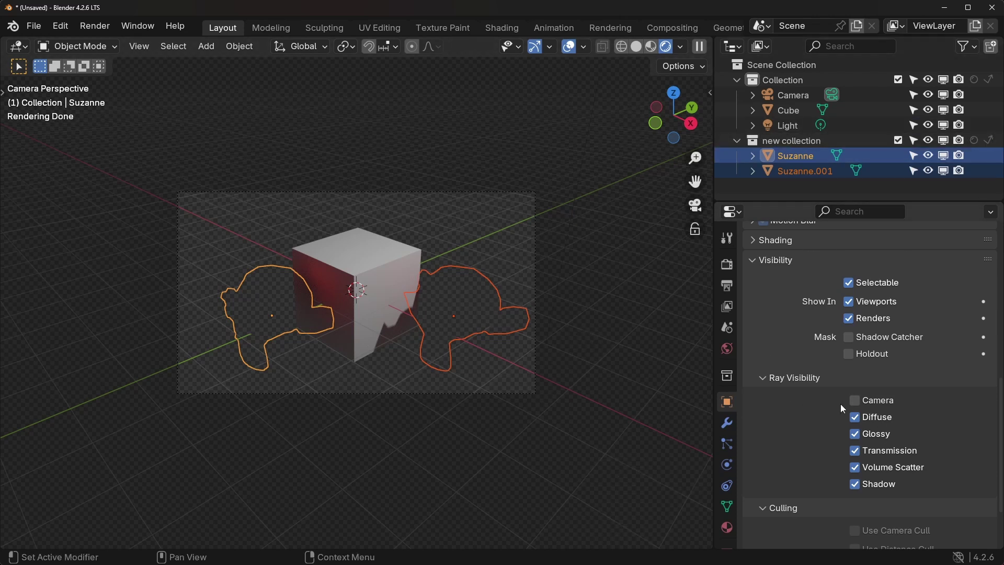
left_click(855, 400)
left_click(989, 140)
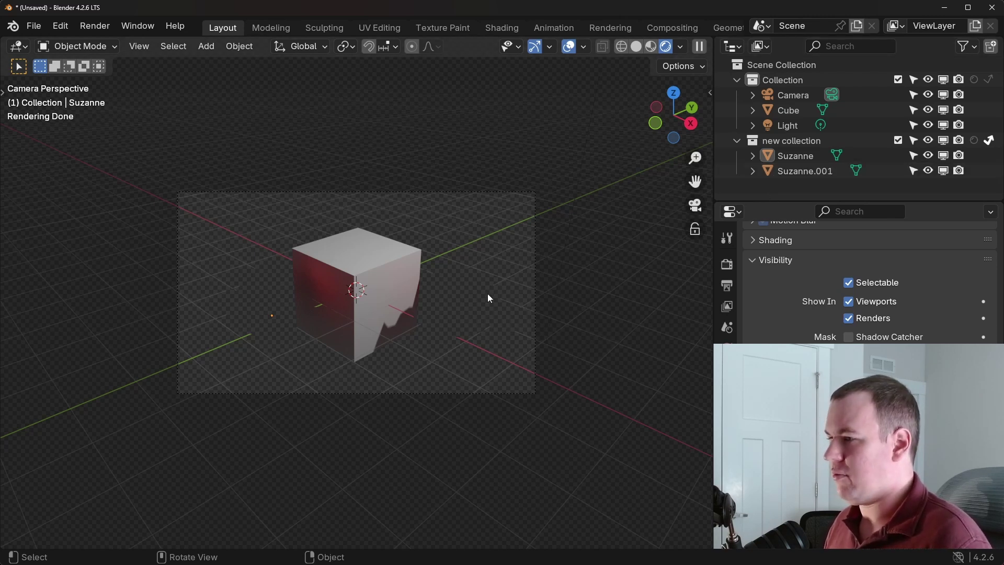
Turn off indirect only on new collection and rename the view layer to 'Cube'.
left_click(989, 140)
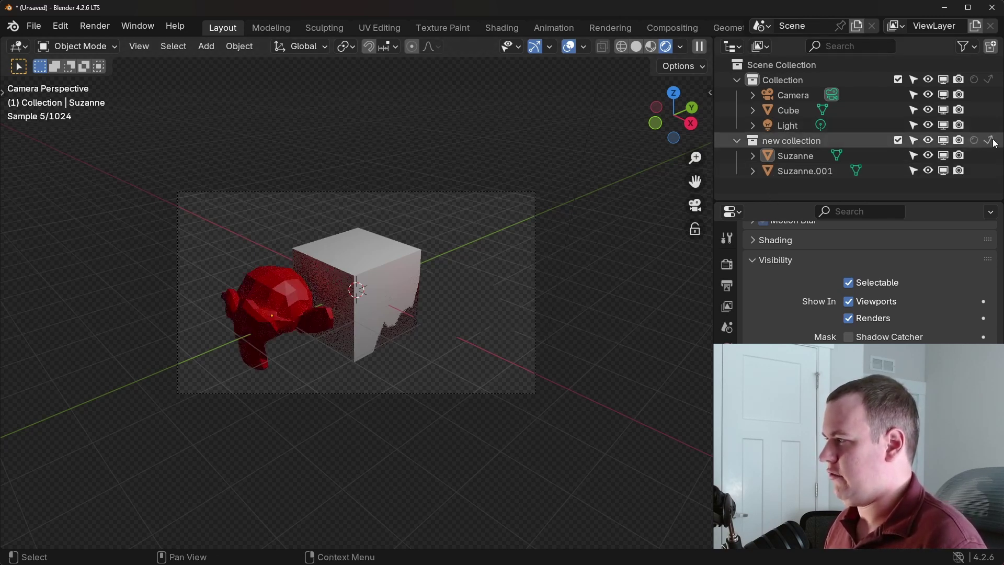
left_click(946, 25)
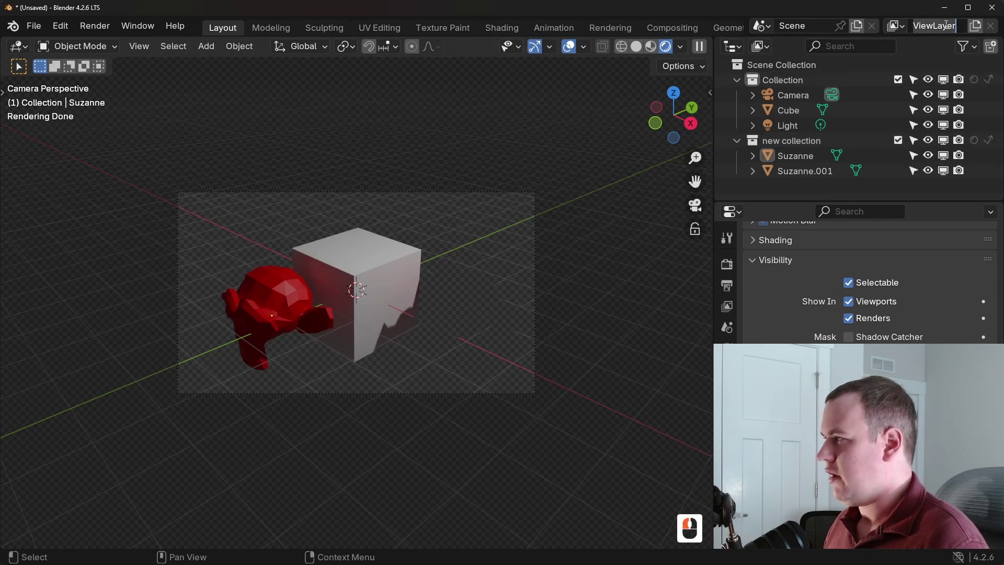
type("Cube")
key("Return")
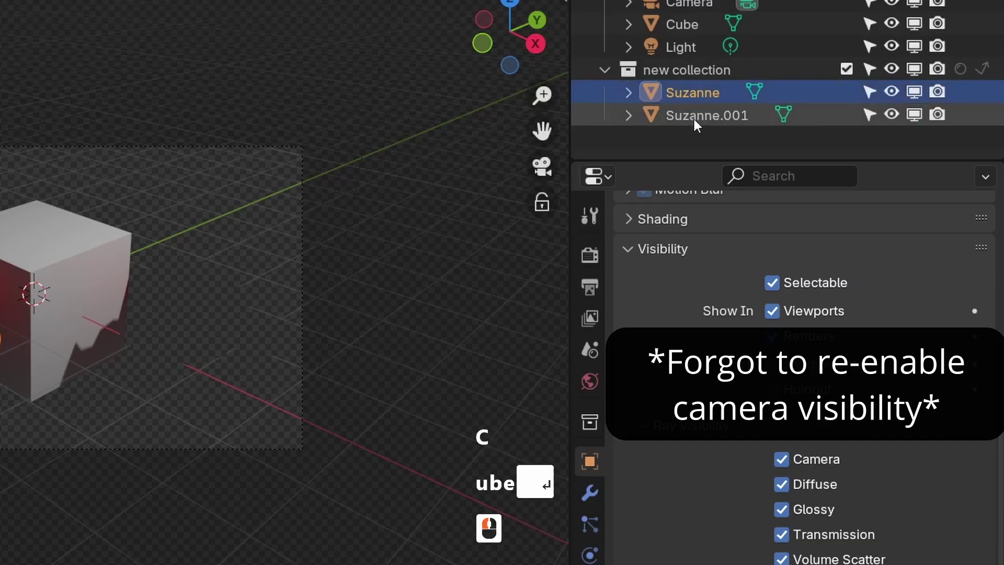
Restore camera ray visibility on both Suzannes and set new collection to holdout.
left_click(795, 172)
left_click(854, 401)
left_click(777, 121)
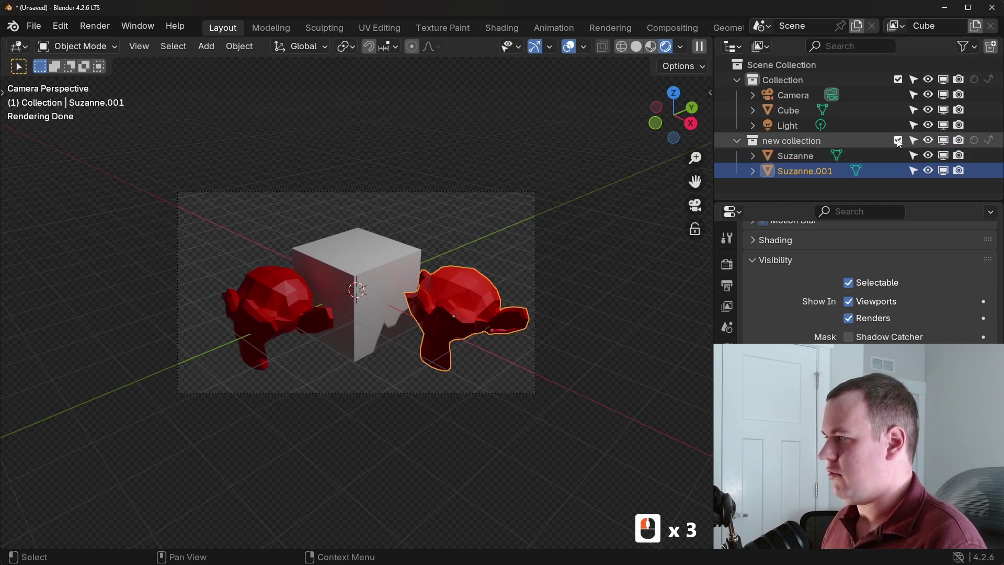
left_click(967, 142)
left_click(974, 140)
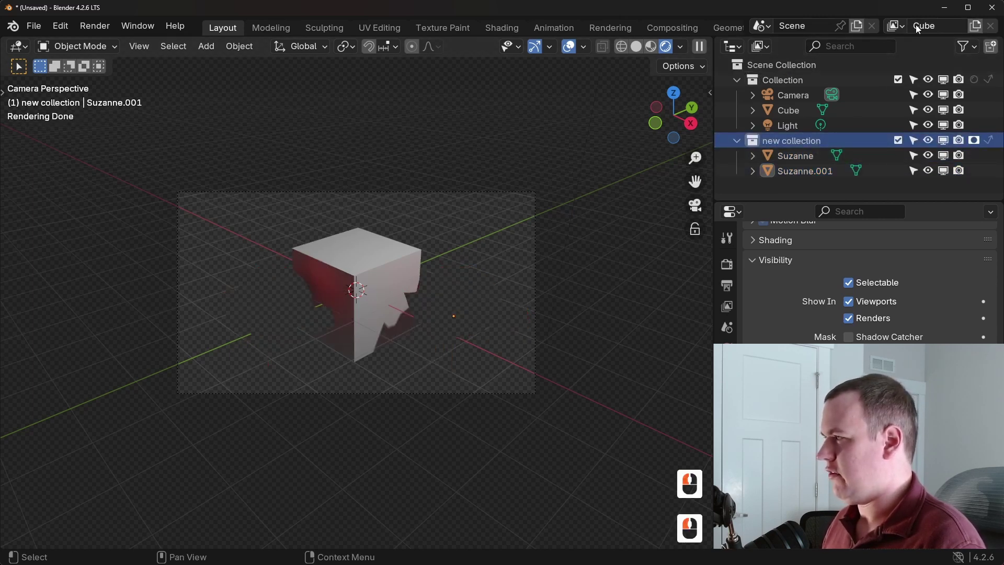
Add a New view layer, then delete it.
left_click(979, 27)
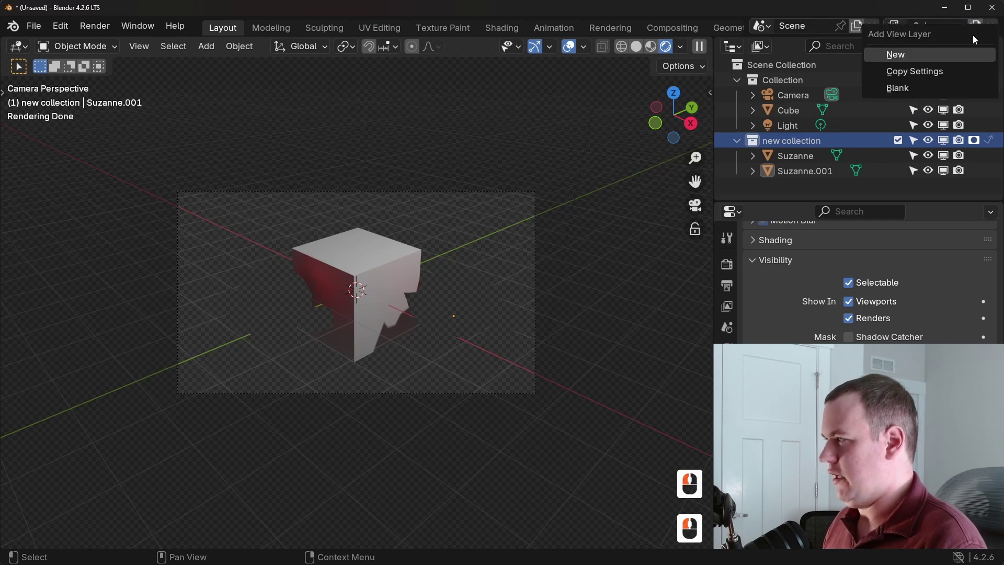
left_click(943, 55)
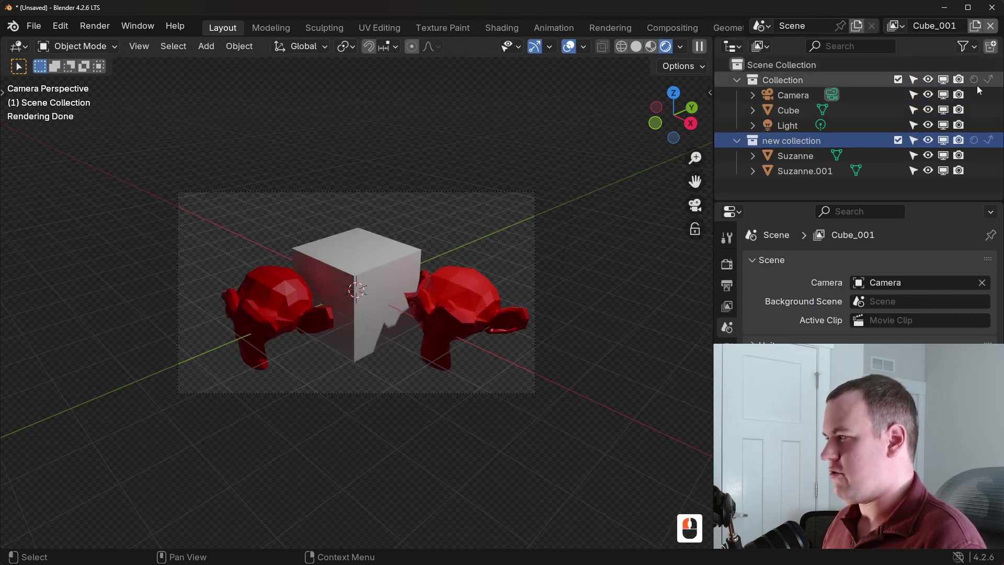
left_click(990, 27)
Add a view layer with Copy Settings, then add a Blank view layer, Cube_001.
left_click(974, 27)
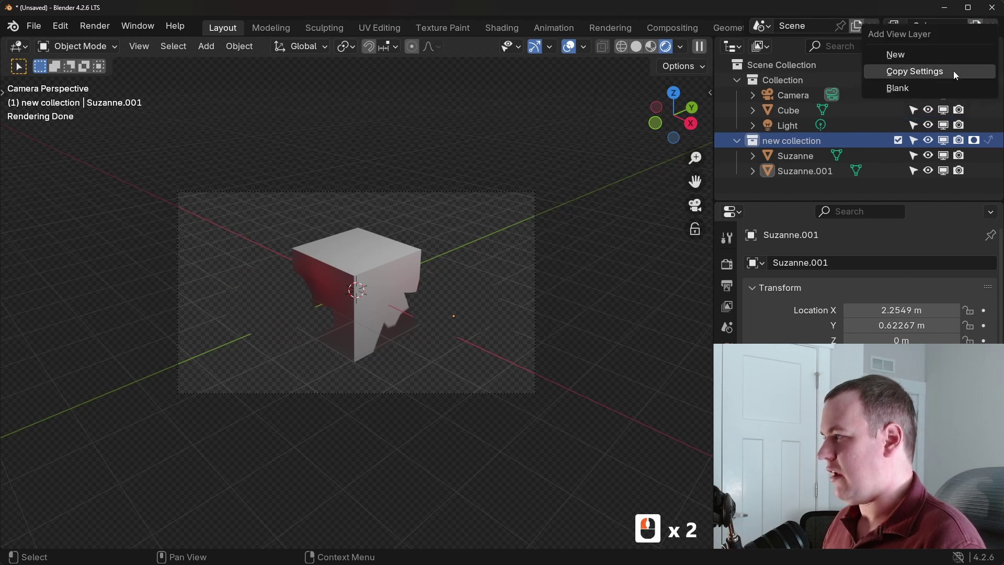
left_click(953, 70)
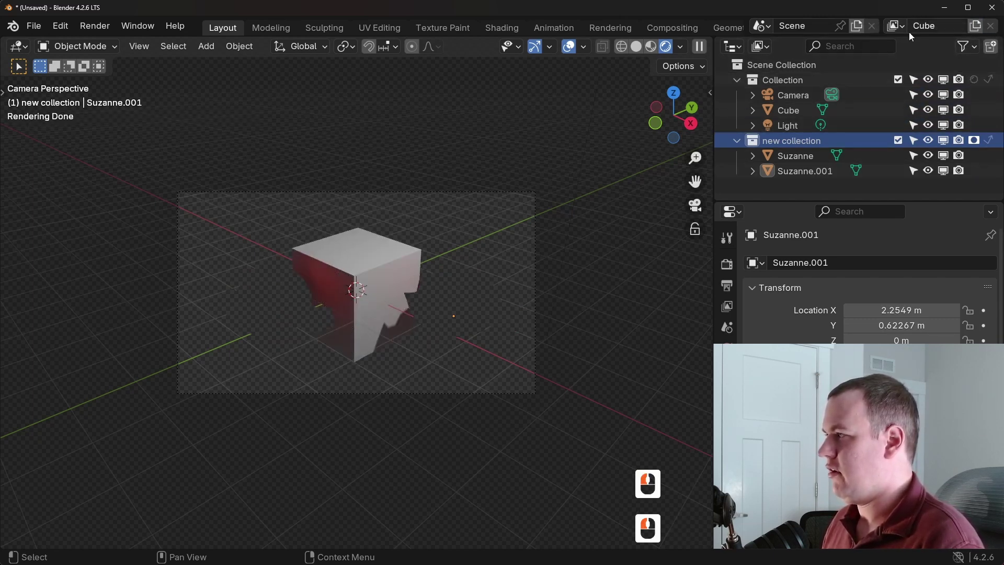
left_click(974, 26)
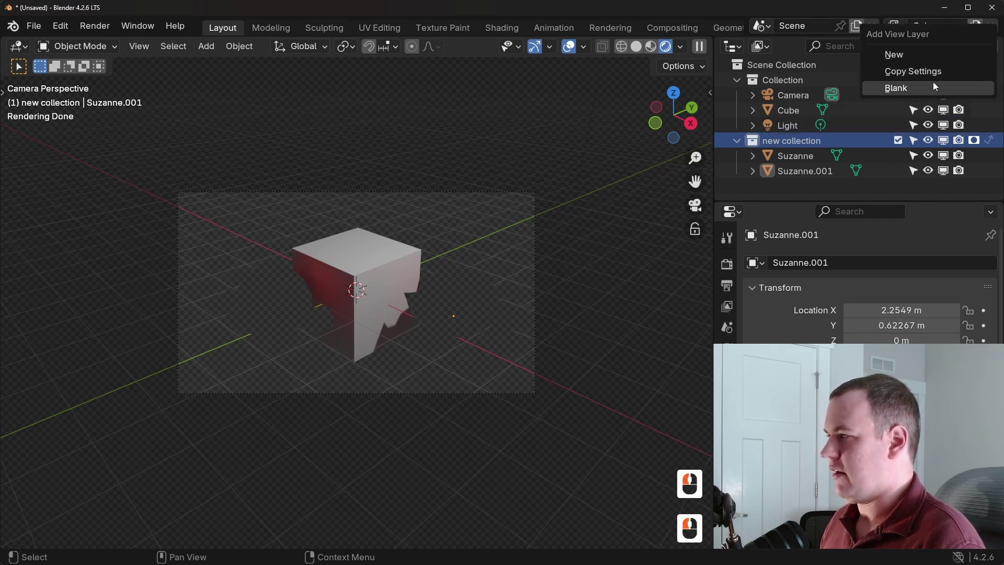
left_click(933, 86)
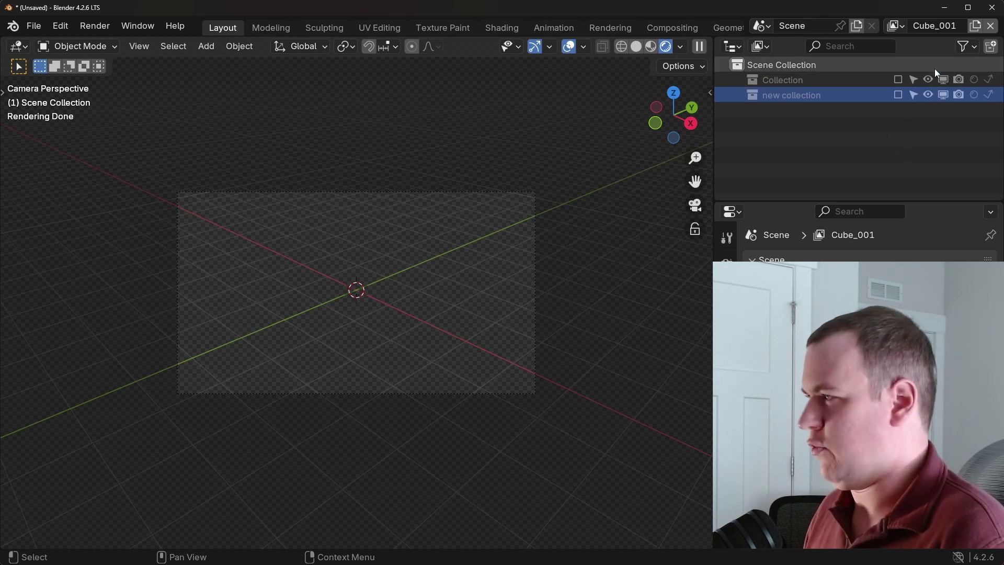
Add a new view layer, leaving the cube's collection included for now.
left_click(974, 26)
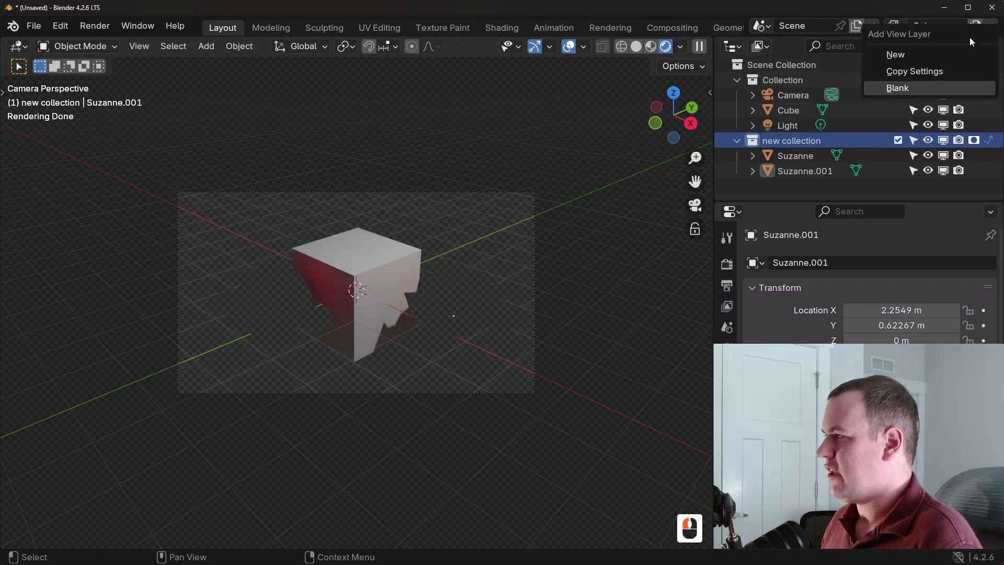
left_click(933, 54)
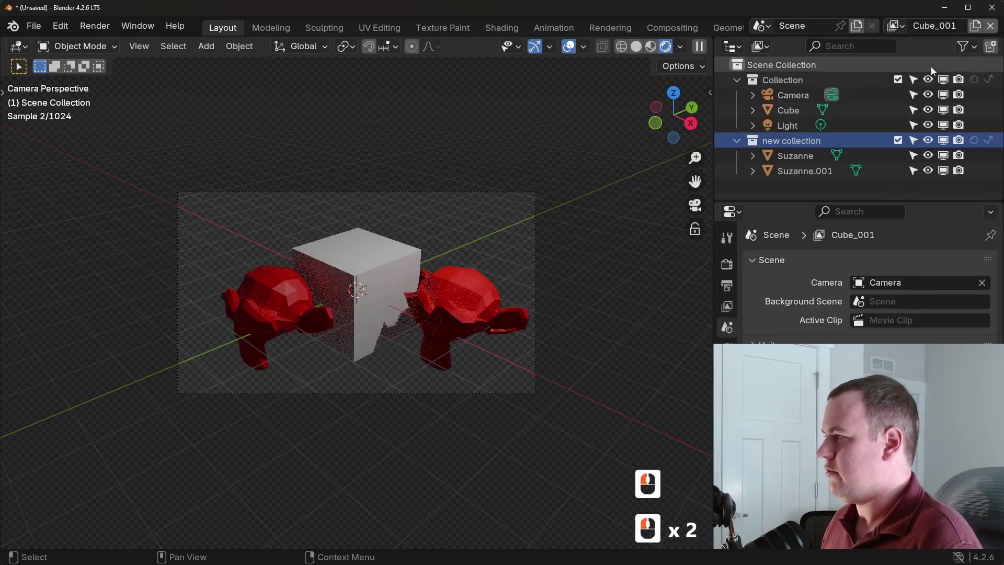
left_click(899, 80)
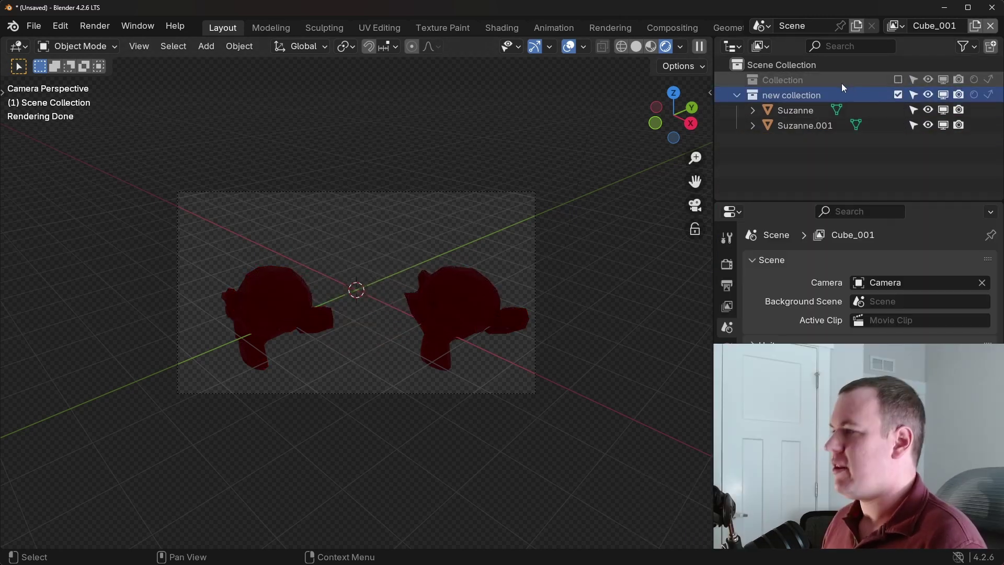
left_click(898, 80)
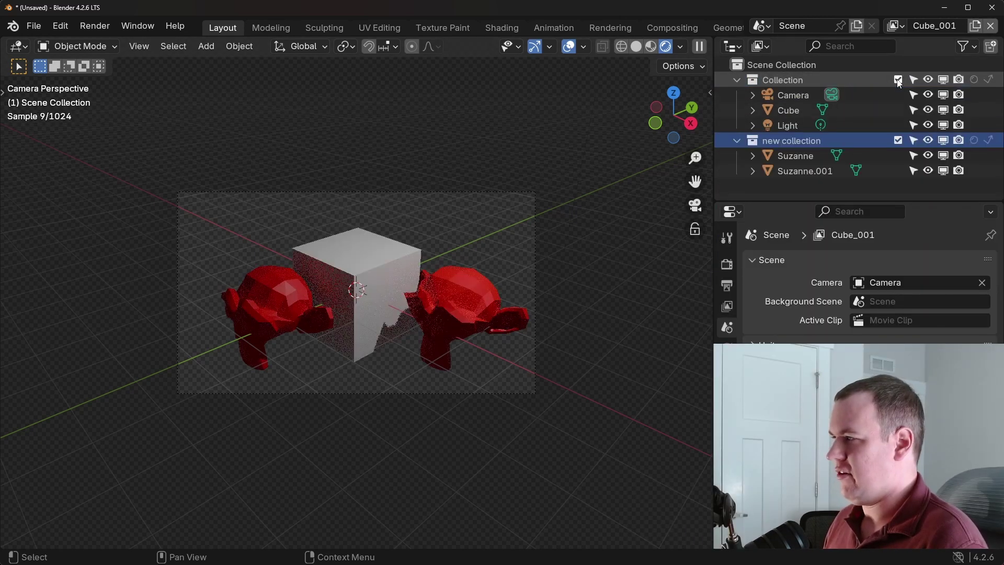
Move the Light into a new collection named 'lights'.
left_click(784, 126)
key("m")
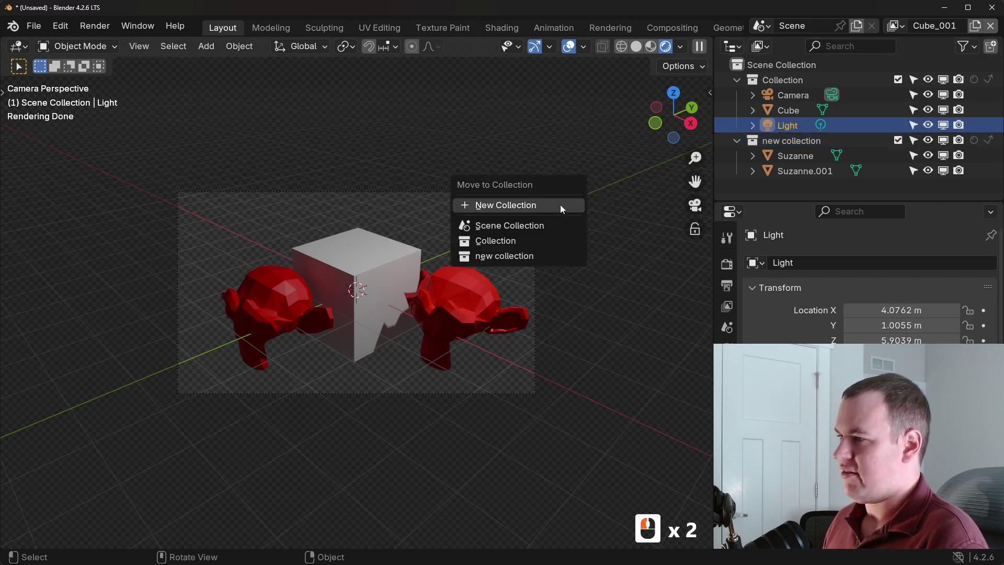
left_click(560, 205)
type("lights")
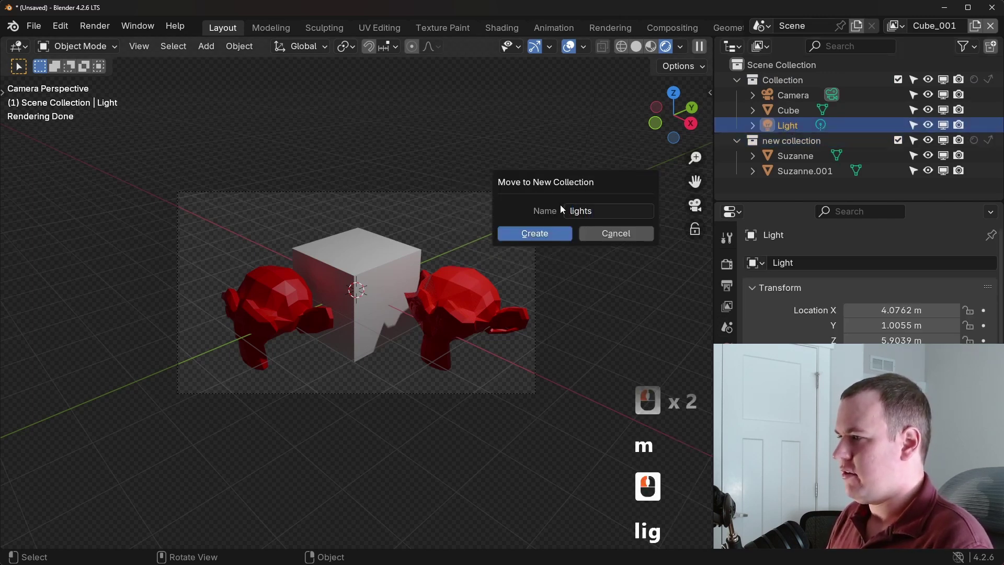
key("Return")
key("Return")
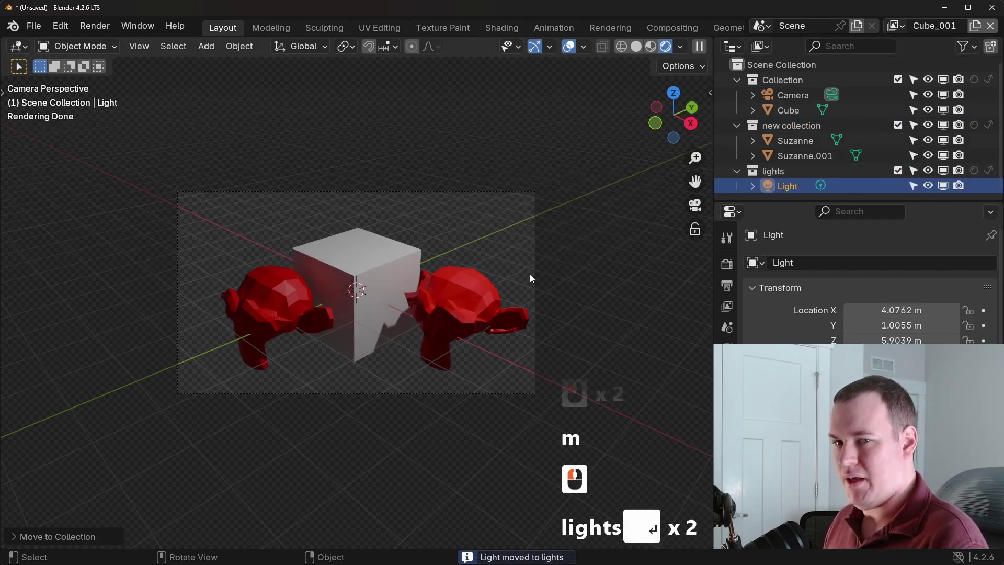
Exclude the cube's collection from this layer and rename the layer 'Suzannes'.
left_click(897, 80)
double_click(924, 26)
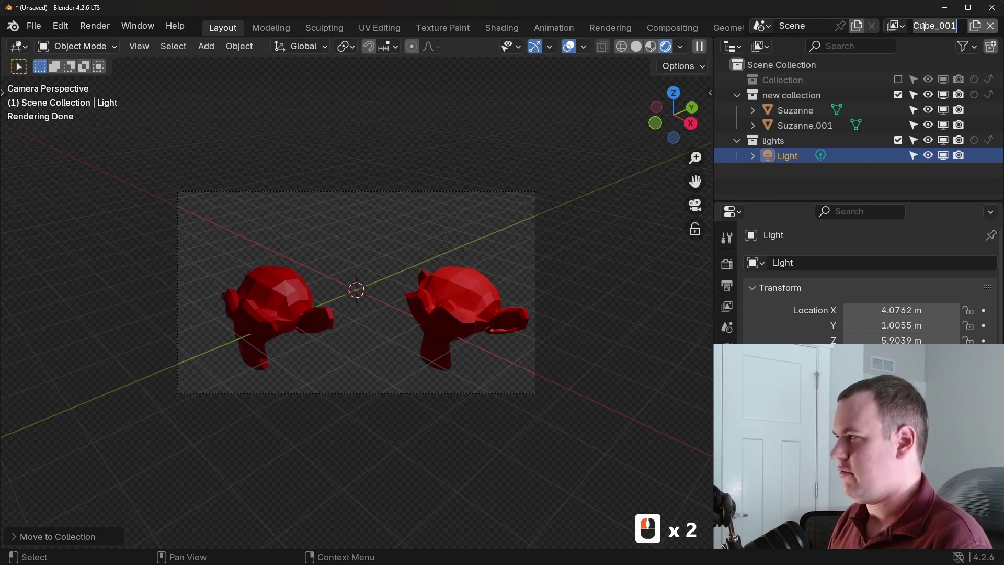
type("M")
key("BackSpace")
type("Suzannes")
key("Return")
Check the Cube layer, return to the Suzannes layer and use solid viewport shading.
left_click(895, 26)
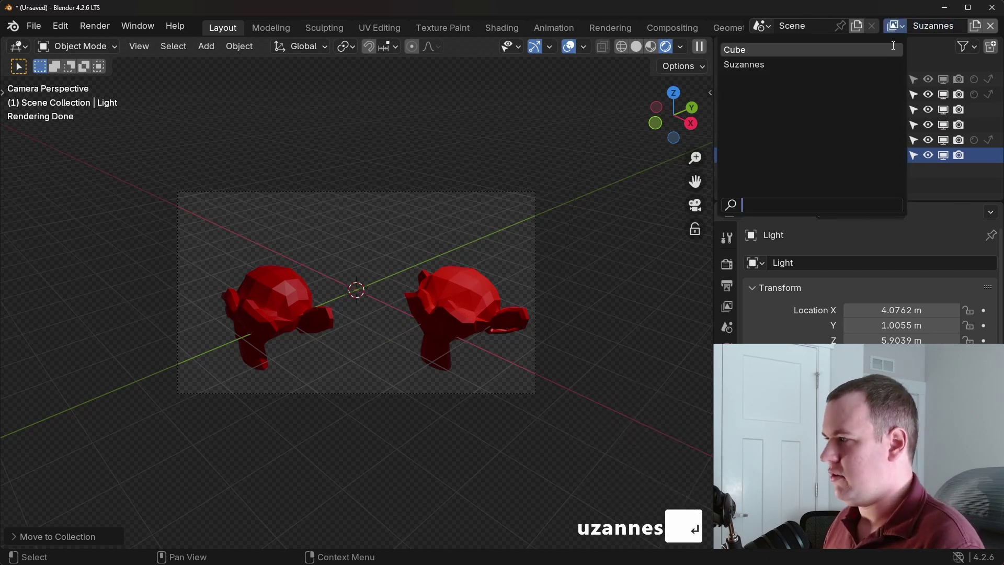
left_click(890, 45)
left_click(895, 26)
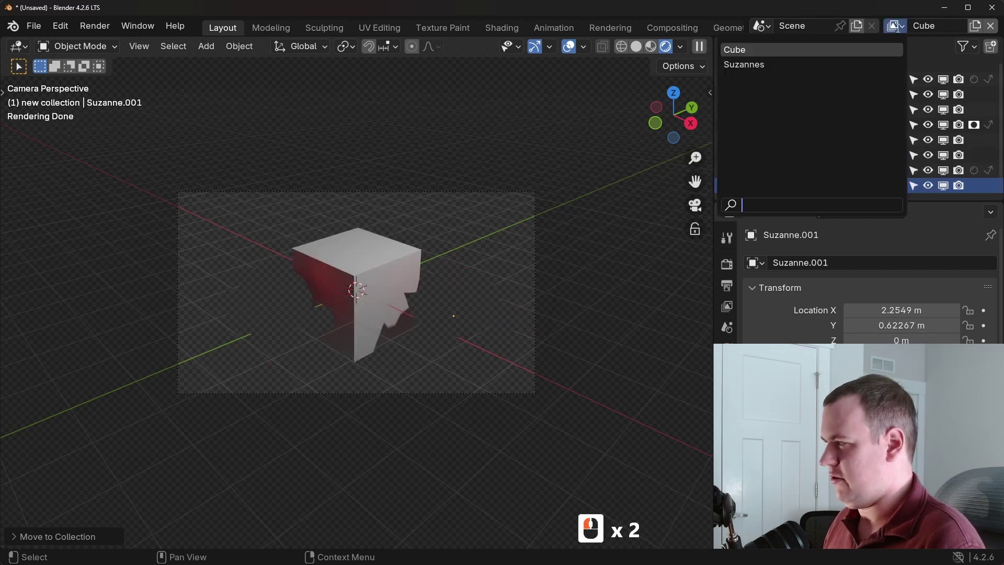
left_click(876, 65)
key("z")
left_click(626, 69)
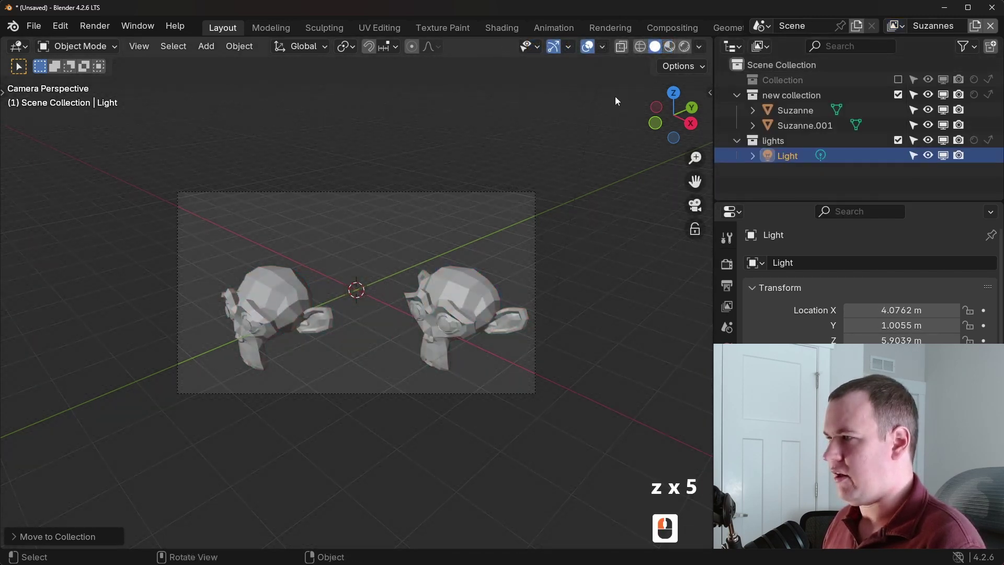
Turn on Use Nodes in a maximized Compositing node editor.
left_click(670, 28)
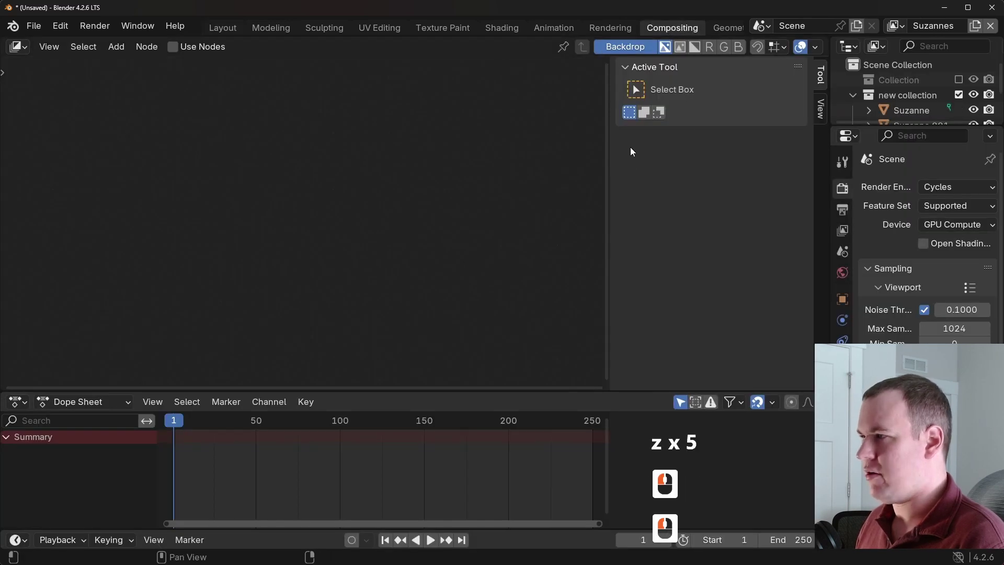
key("ctrl+space")
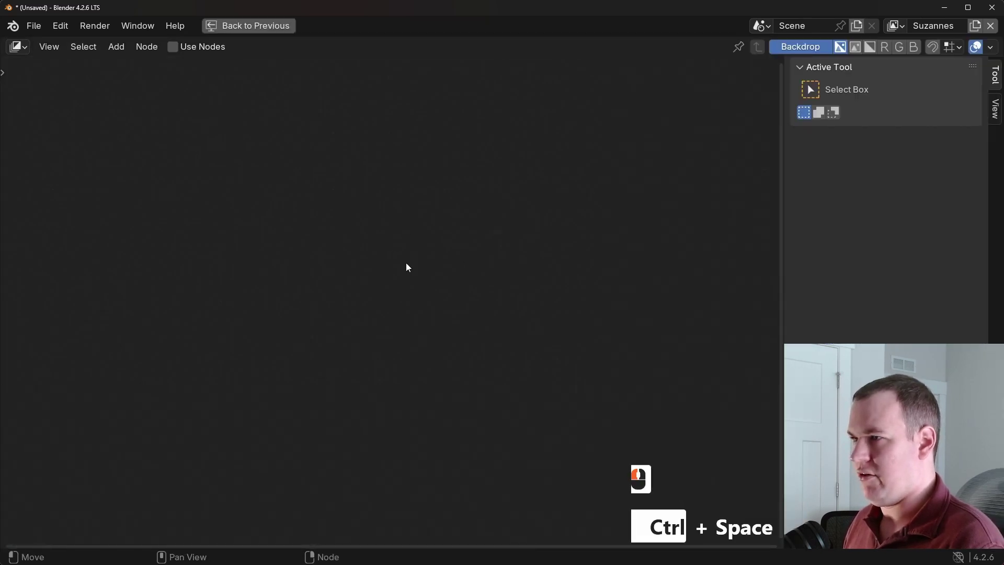
left_click(193, 54)
Reposition the Render Layers node up and to the left and check its layer choices.
middle_click_drag(344, 215, 528, 256)
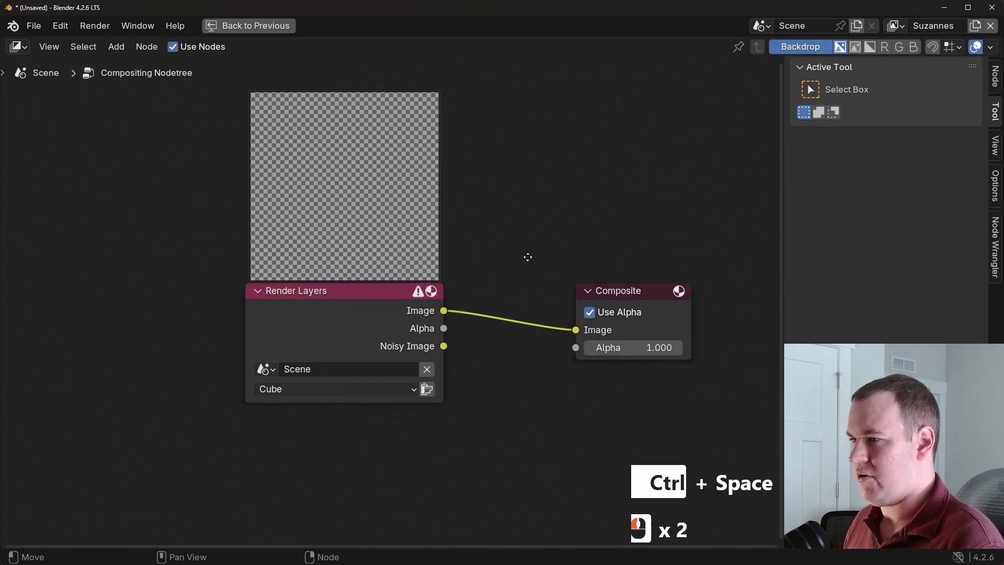
scroll(527, 256, "down", 6)
left_click_drag(388, 321, 257, 240)
middle_click_drag(389, 220, 504, 257)
scroll(347, 314, "up", 1)
scroll(348, 320, "up", 2)
left_click(363, 314)
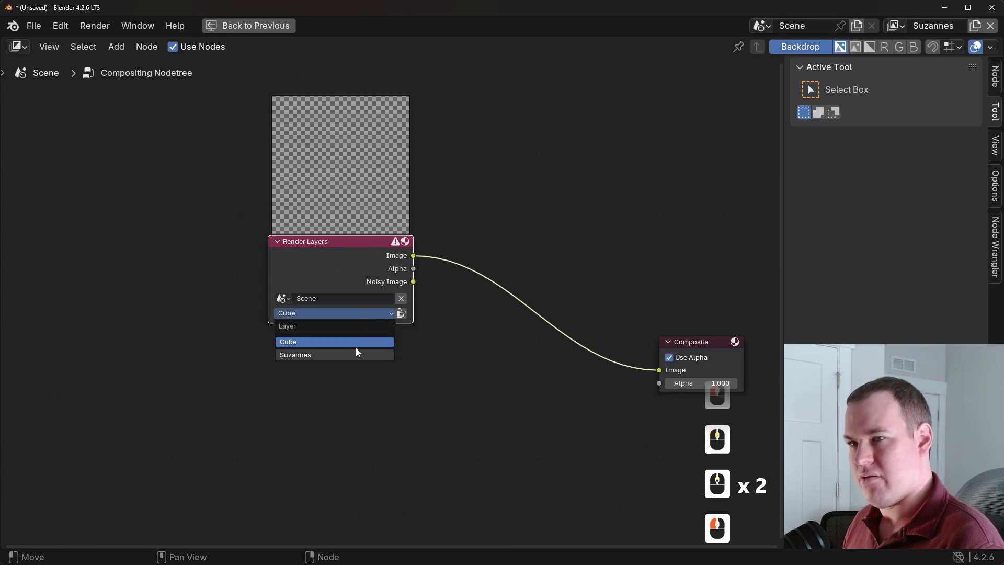
left_click_drag(333, 271, 247, 237)
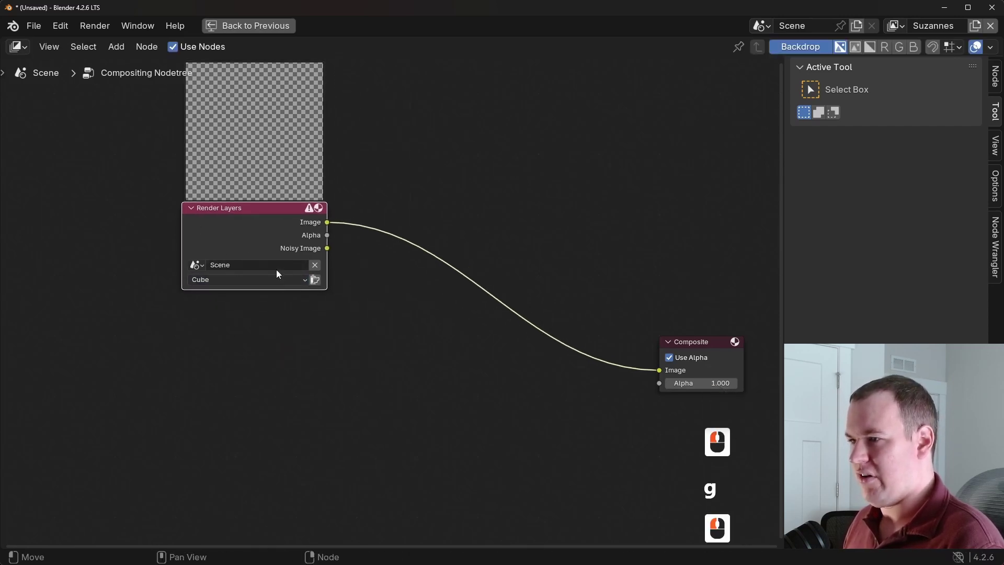
Duplicate the Render Layers node below the original and set it to the Suzannes layer.
key("shift+d")
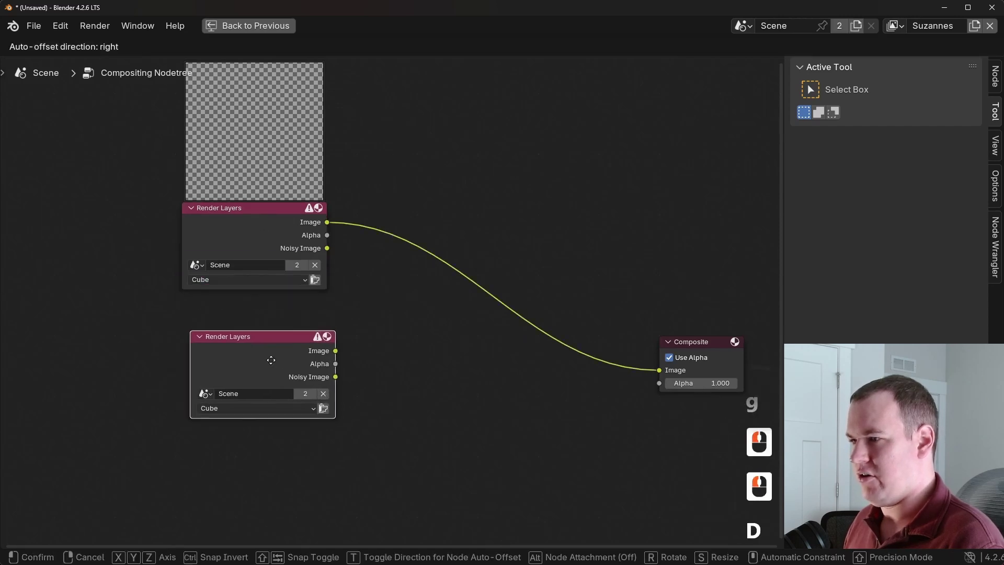
left_click(272, 363)
left_click(264, 408)
left_click(258, 452)
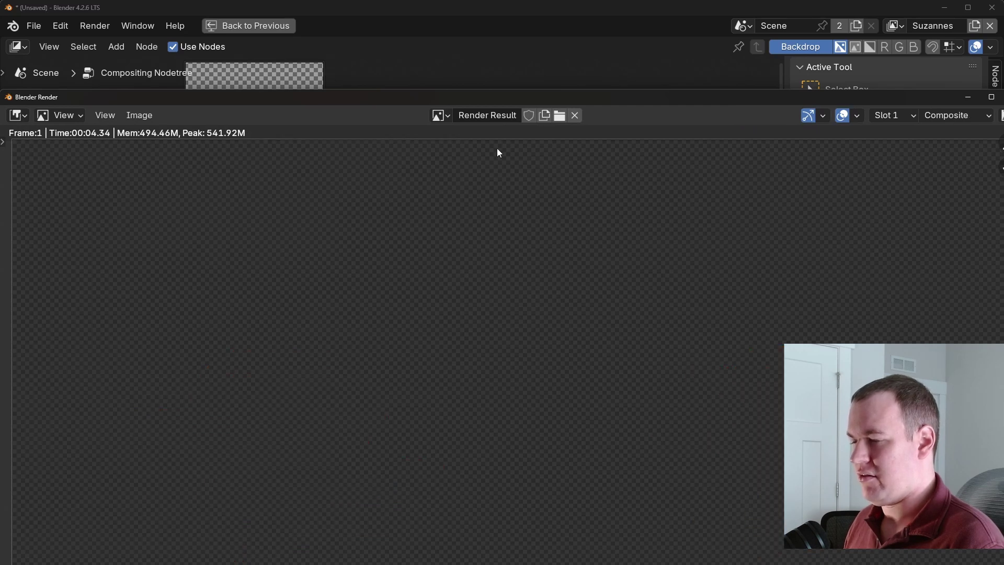
Render the Cube layer from its Render Layers node, then close the render window.
scroll(522, 193, "down", 2)
key("Escape")
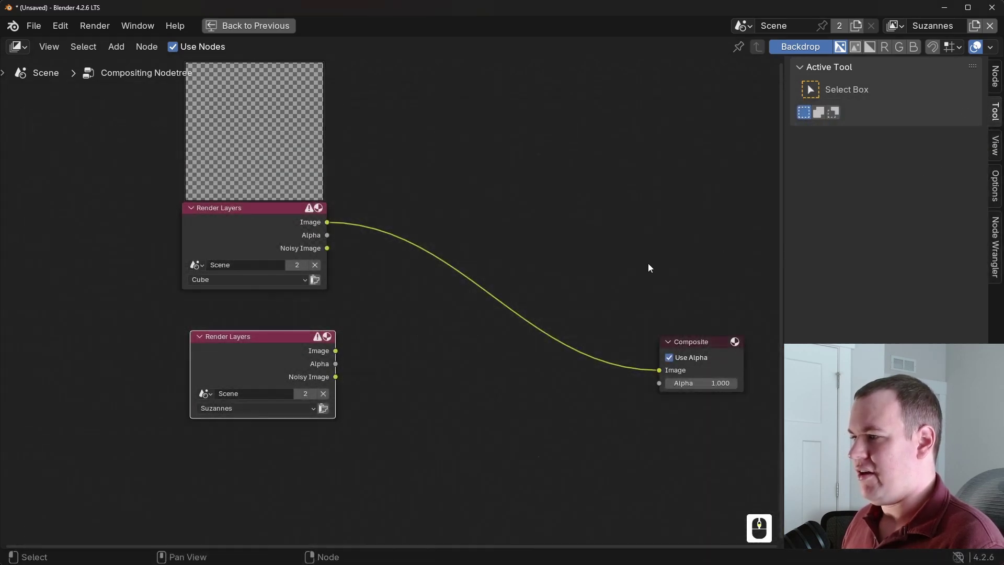
left_click(313, 282)
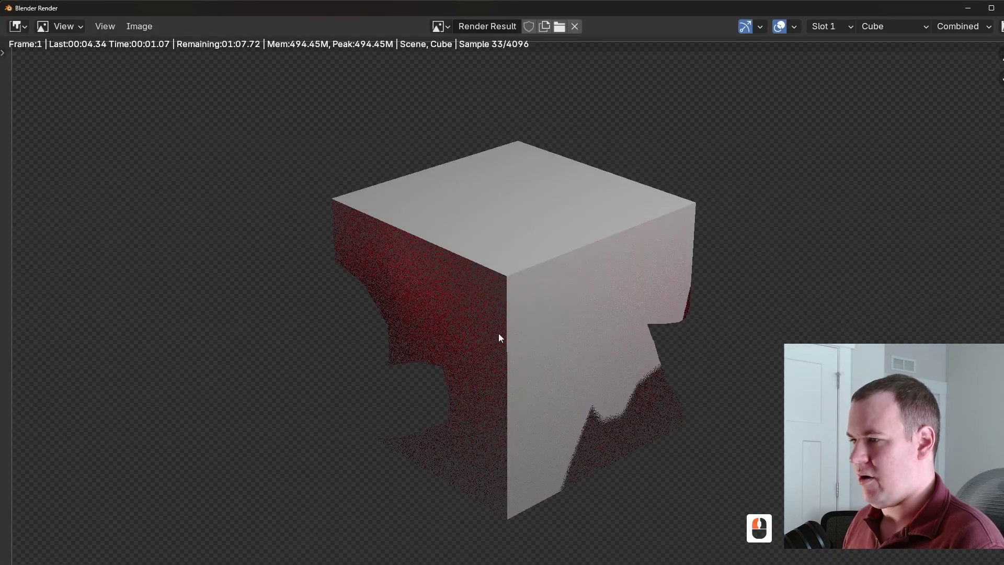
key("Escape")
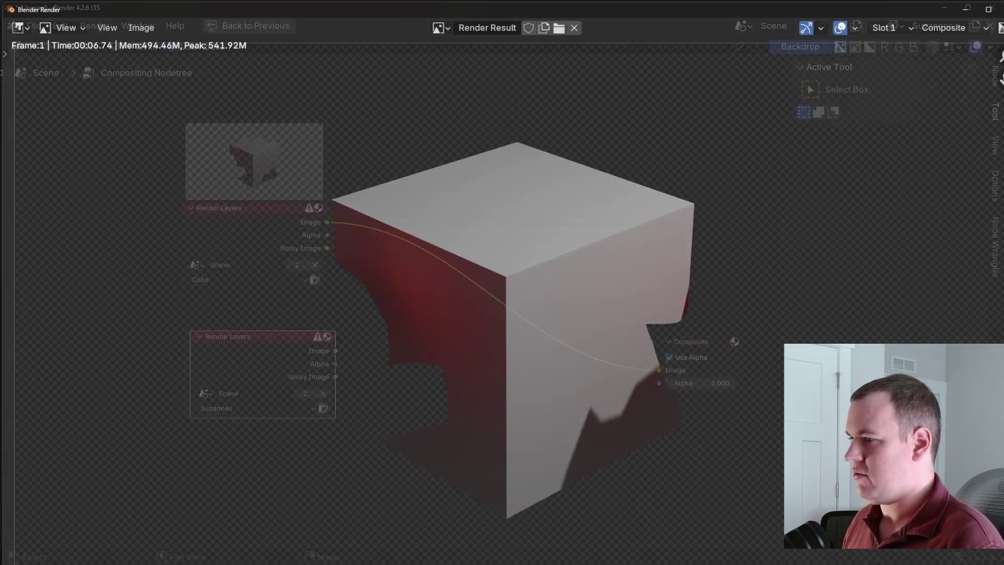
key("Escape")
left_click(422, 288)
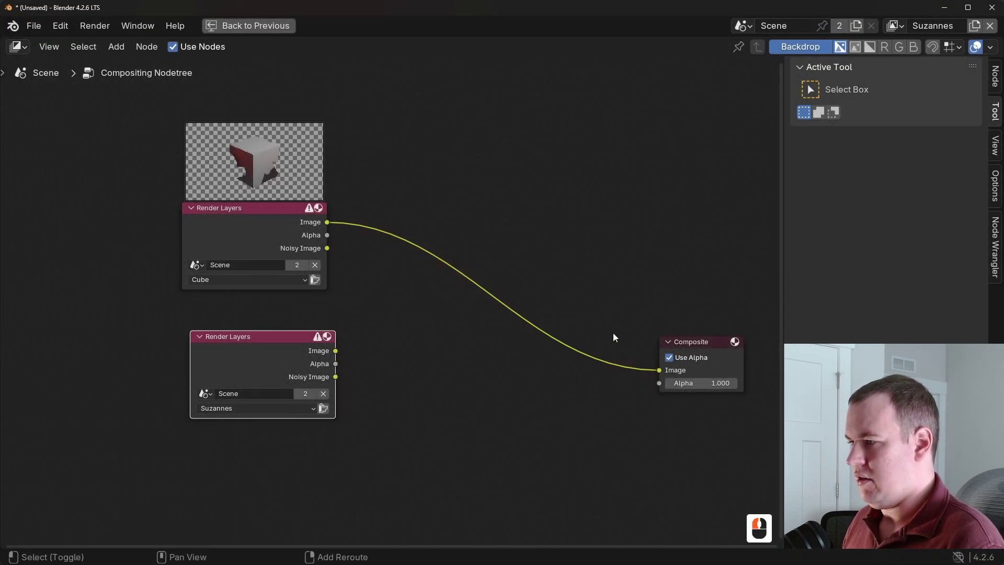
Add a reroute on the Composite link and enable the Node Wrangler add-on in Preferences.
right_click_drag(612, 338, 612, 407, "shift")
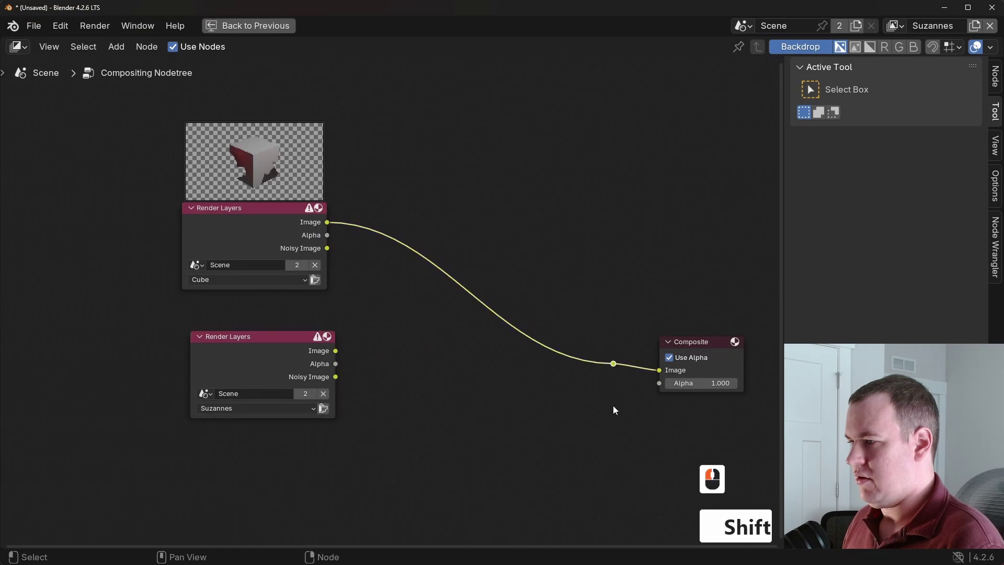
left_click(61, 26)
left_click(155, 223)
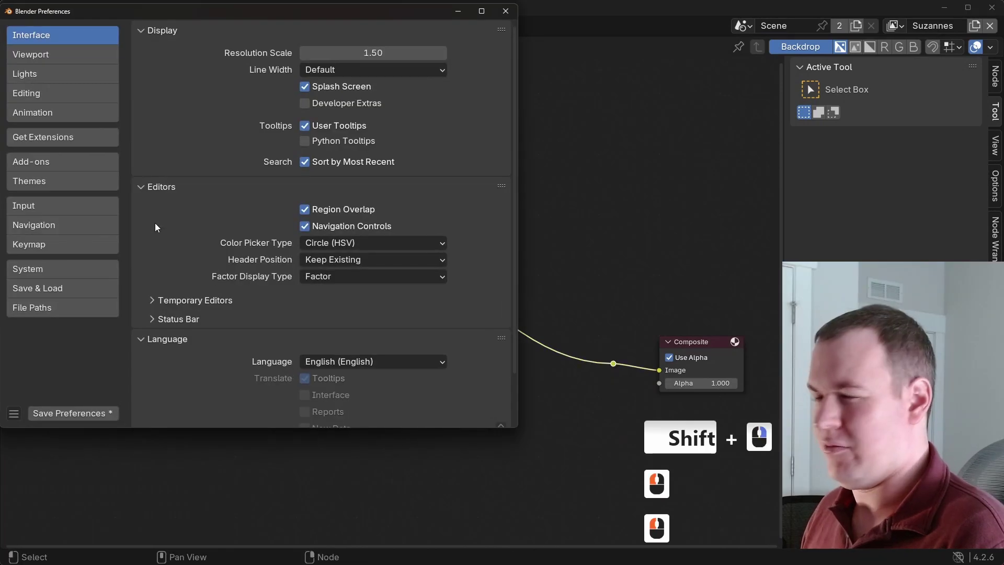
left_click(79, 161)
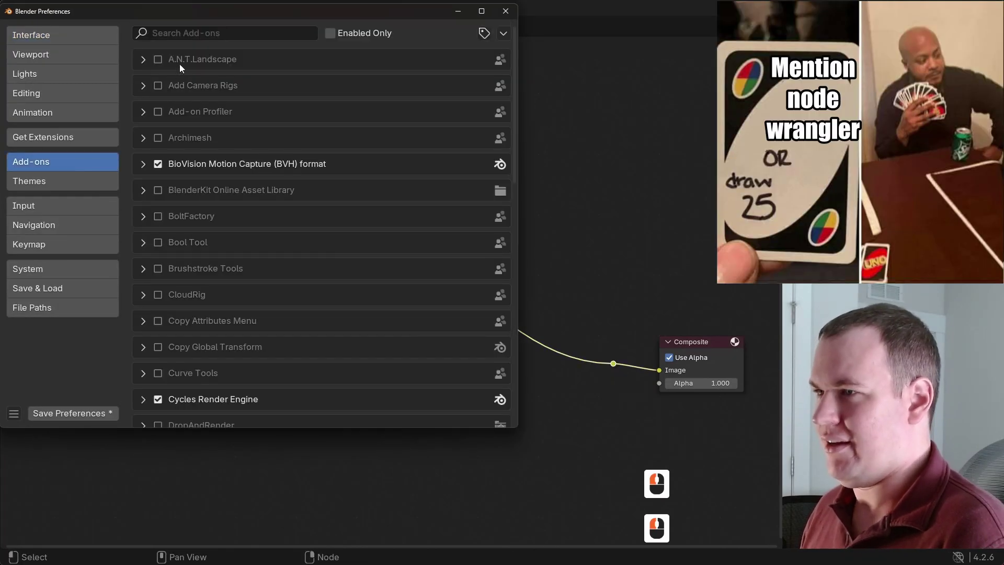
left_click(228, 33)
type("node")
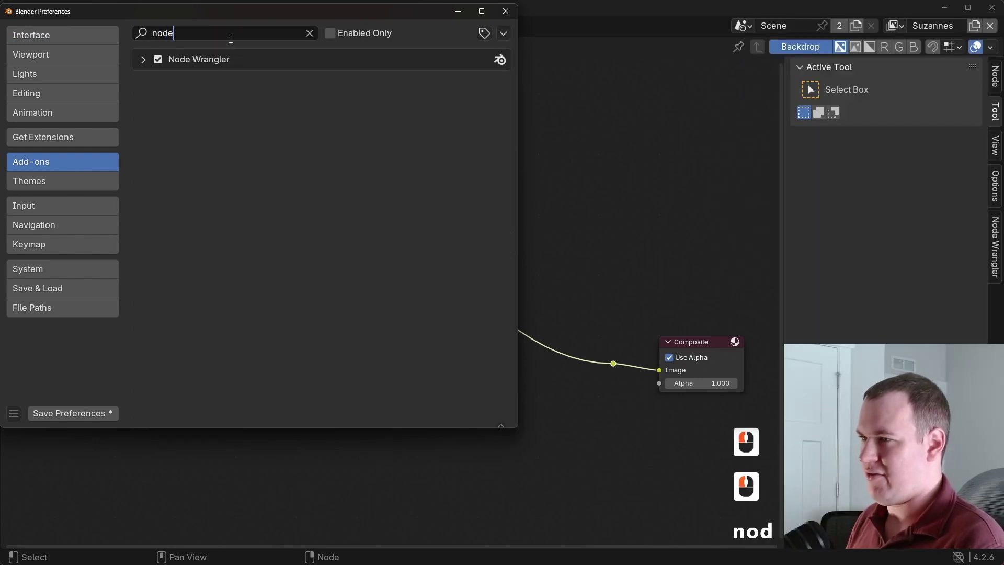
left_click(188, 149)
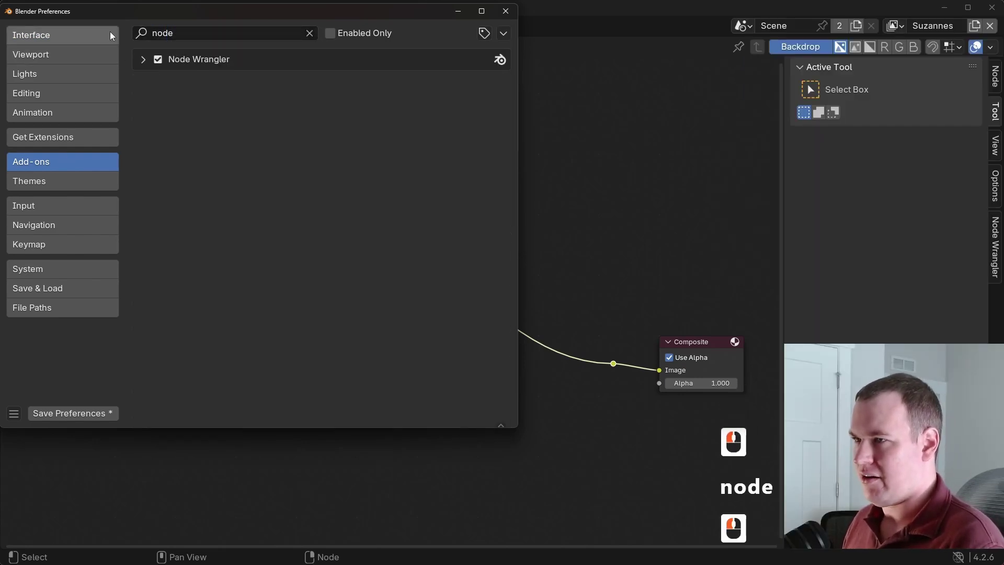
left_click(511, 11)
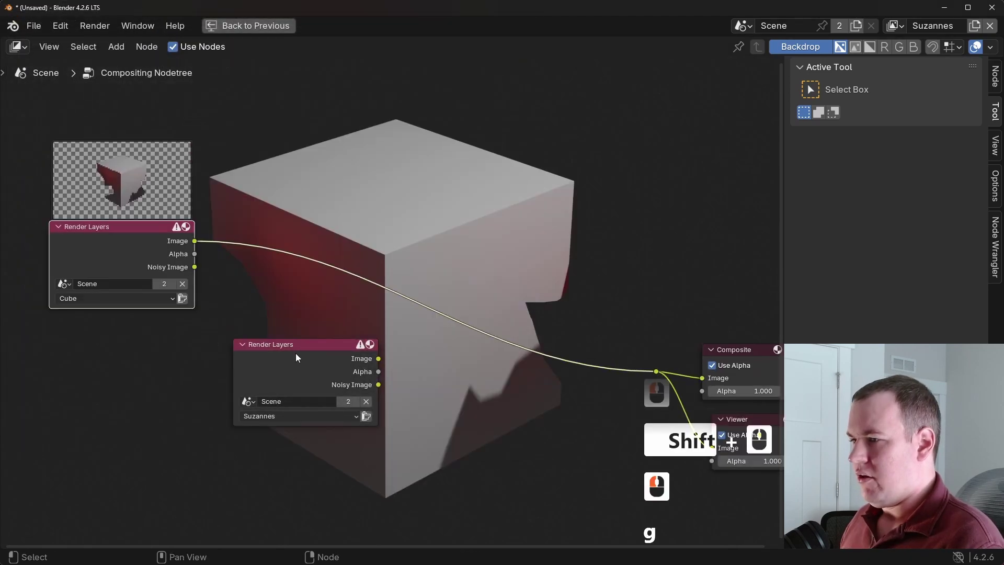
Preview the Cube layer in a Viewer and add an Alpha Over node from the Cube image link.
key("g")
left_click(208, 252)
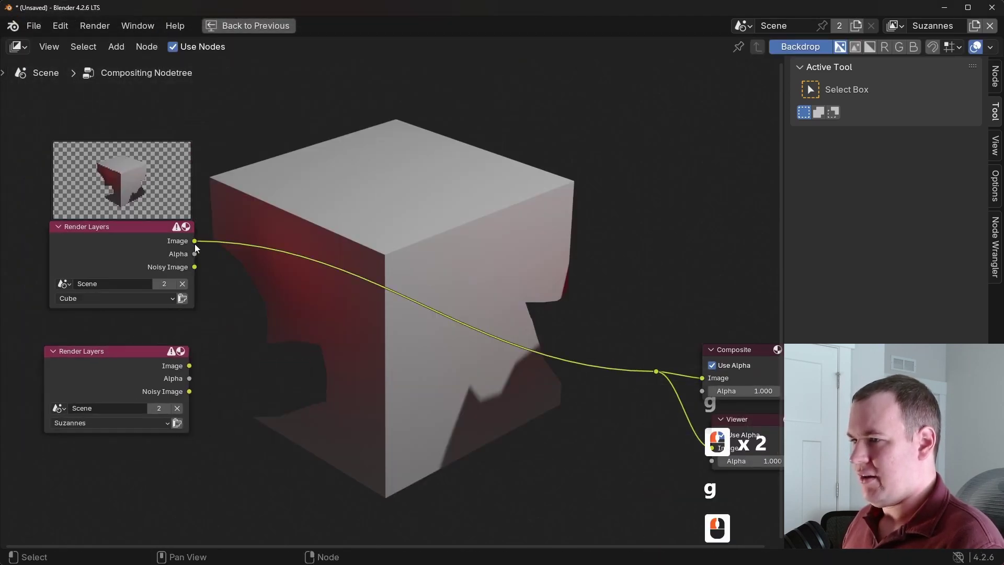
left_click_drag(199, 246, 417, 385)
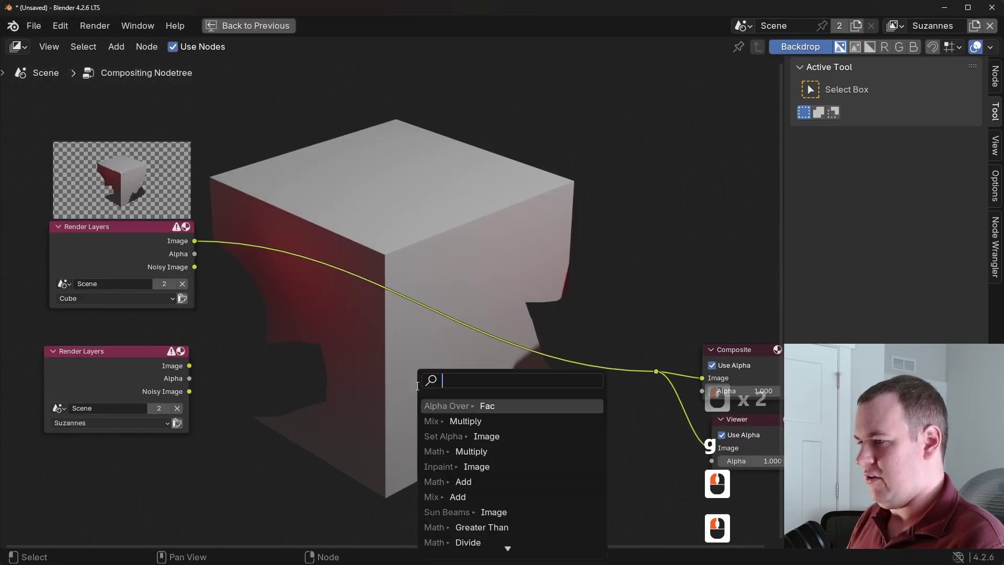
key("Return")
left_click(378, 369)
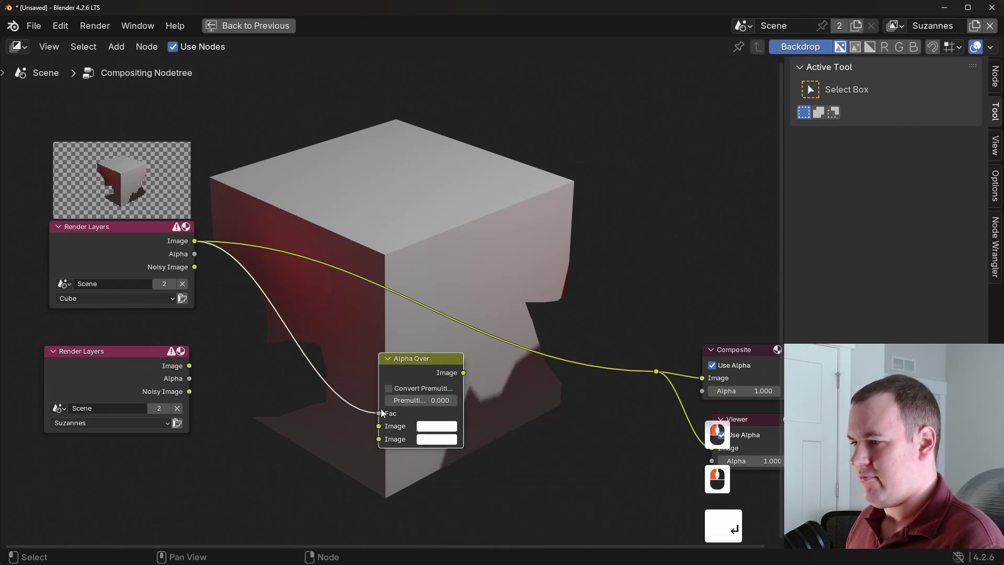
Wire Cube and Suzannes images into Alpha Over, its output to Composite and Viewer.
left_click_drag(379, 413, 380, 425)
middle_click_drag(455, 373, 460, 364)
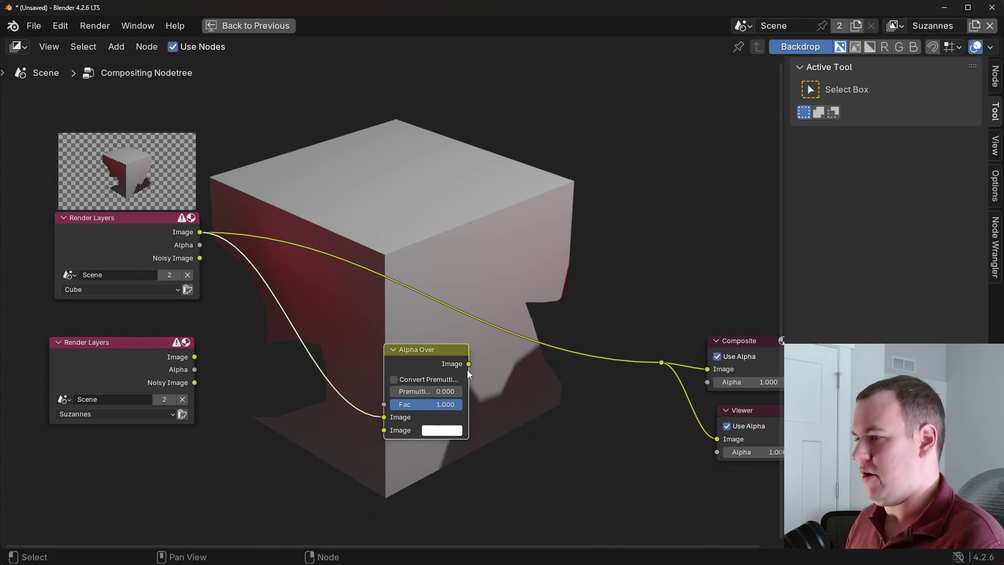
left_click_drag(468, 364, 674, 359)
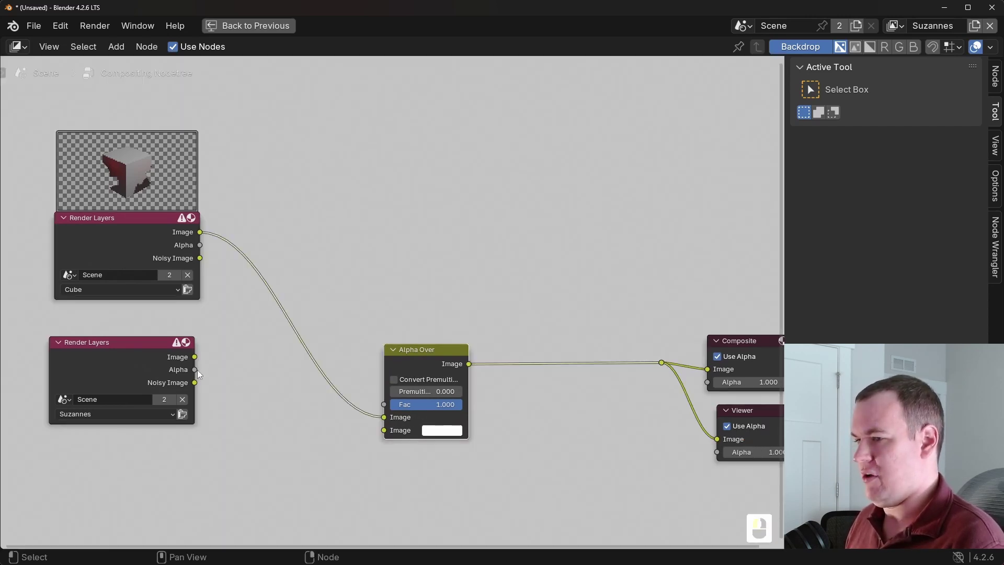
left_click_drag(194, 357, 397, 437)
Reframe the nodes over the composited backdrop and widen the Alpha Over node.
scroll(443, 413, "down", 2)
middle_click_drag(428, 327, 376, 87)
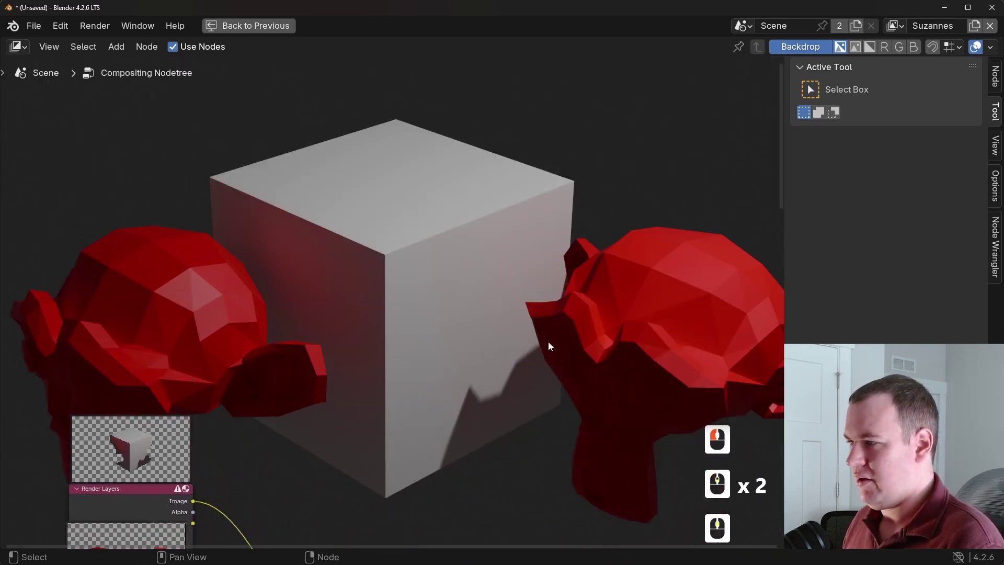
middle_click_drag(622, 332, 381, 457)
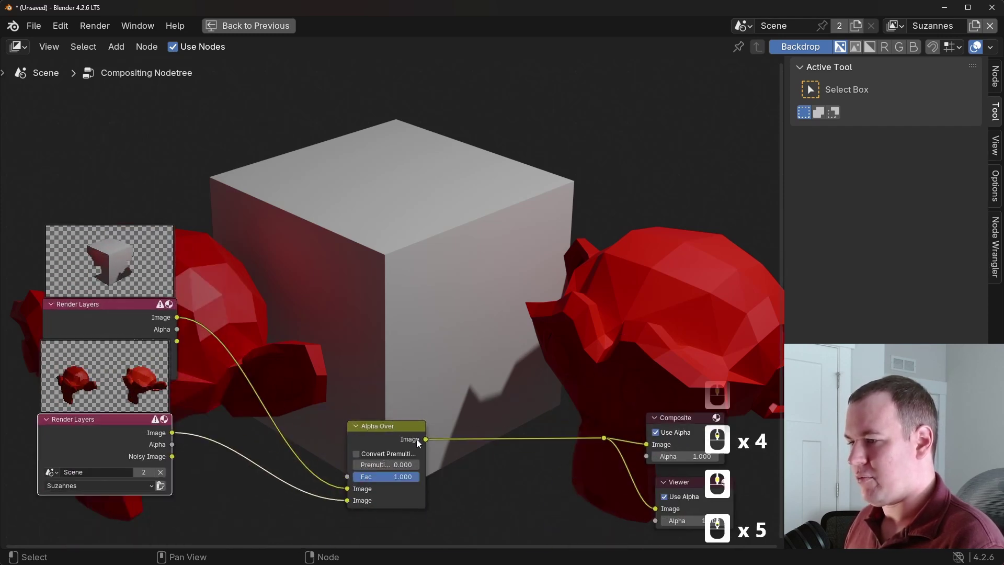
left_click_drag(426, 431, 444, 432)
scroll(468, 252, "up", 4)
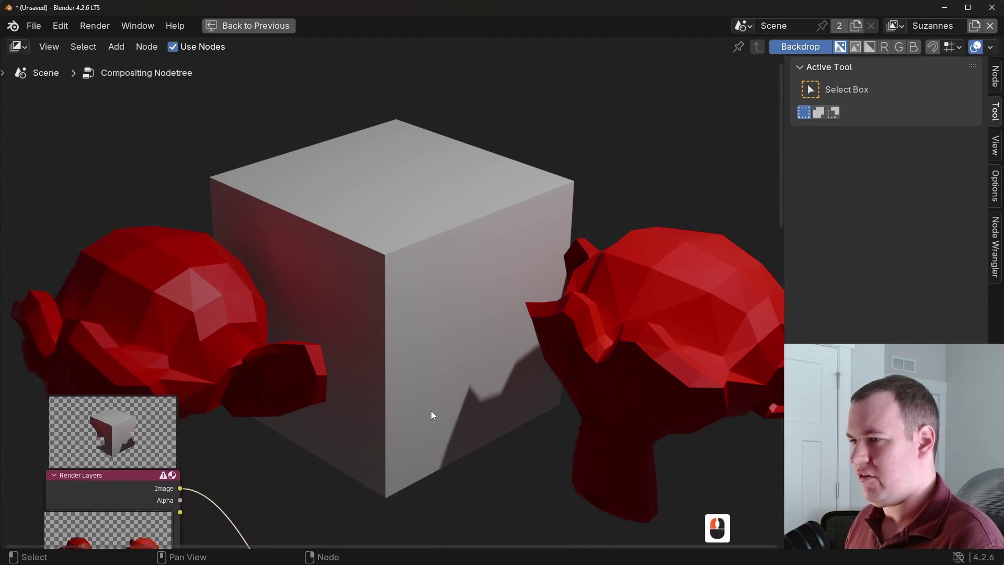
scroll(467, 378, "down", 4)
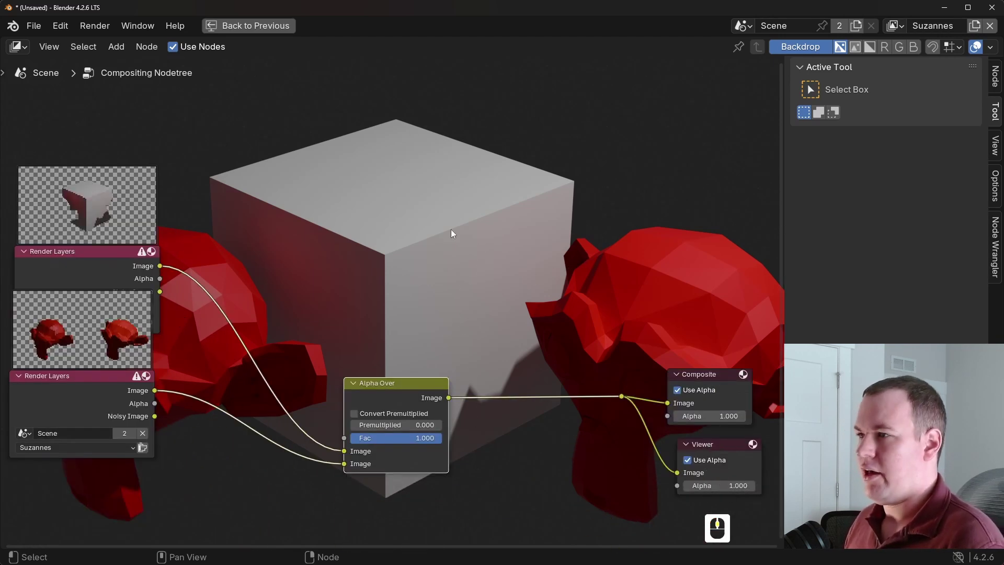
In Layout on the Cube view layer, select Cube and edit its material's Base Color.
left_click(282, 27)
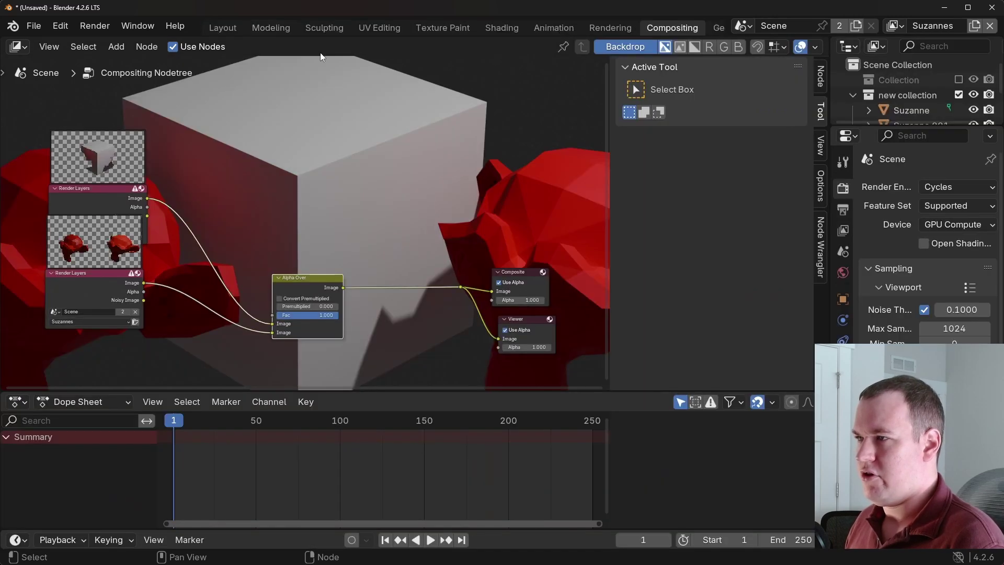
left_click(233, 28)
left_click(895, 26)
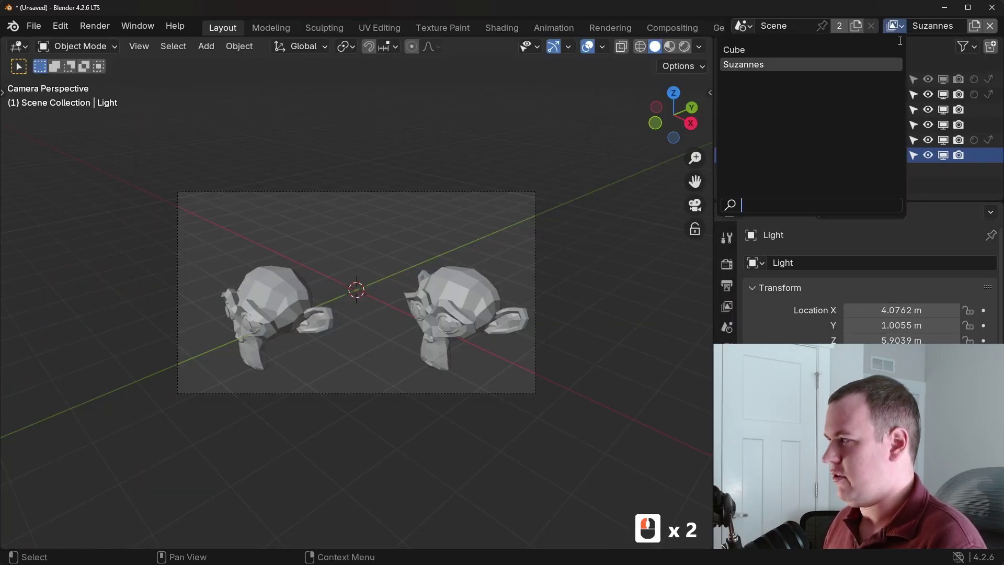
left_click(882, 47)
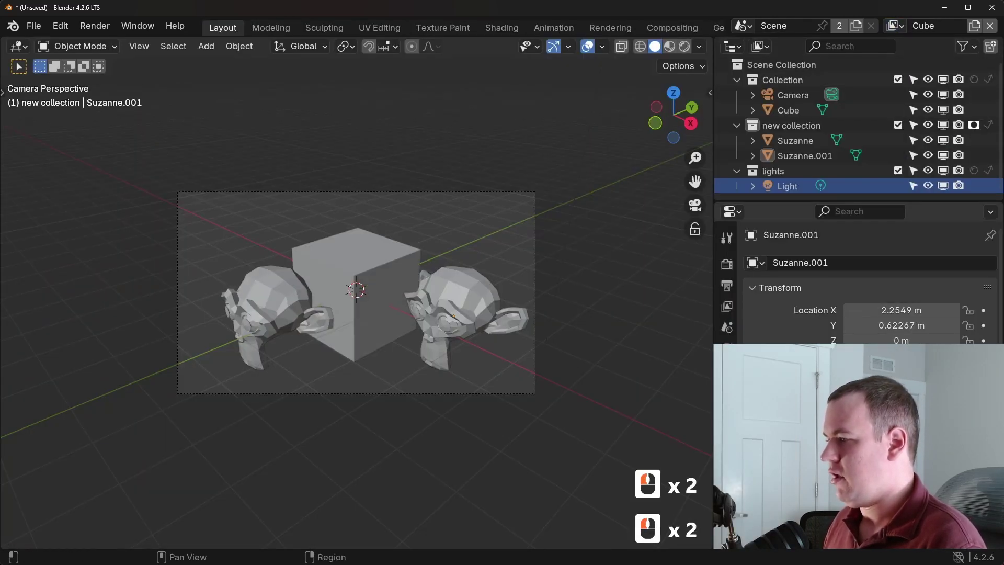
left_click(727, 517)
left_click(777, 109)
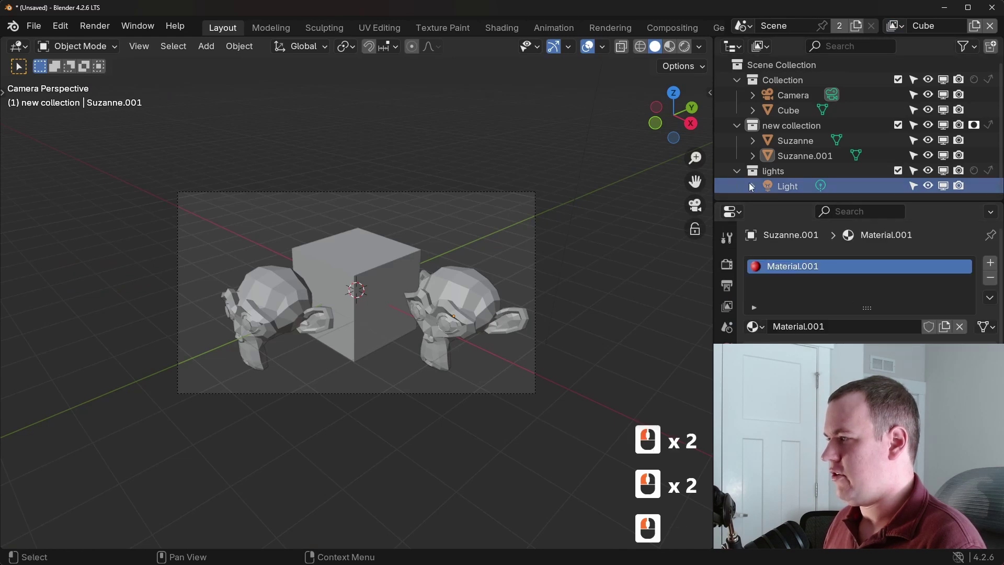
left_click(892, 420)
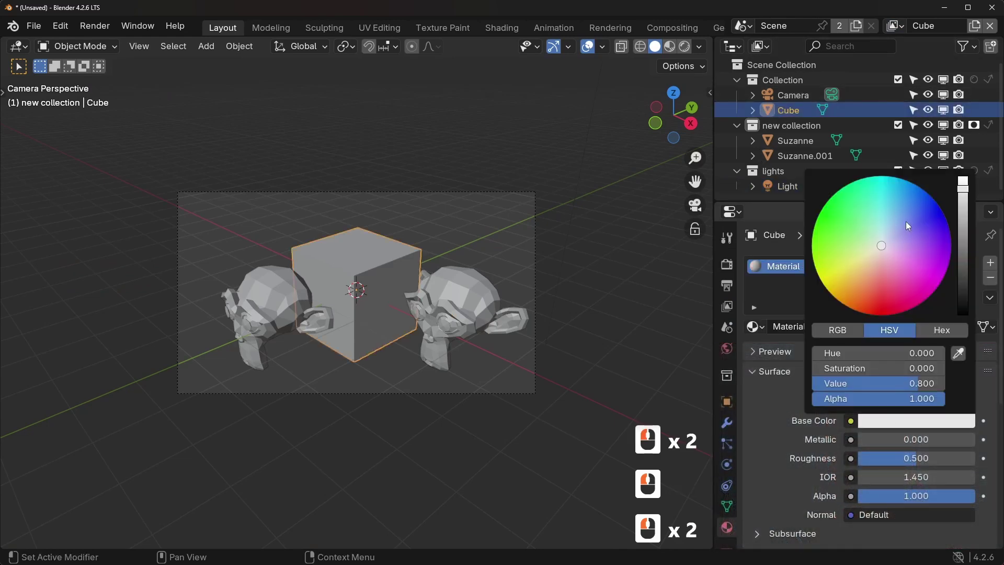
Make the cube blue and move the Suzannes Render Layers node lower in the compositor.
left_click(905, 201)
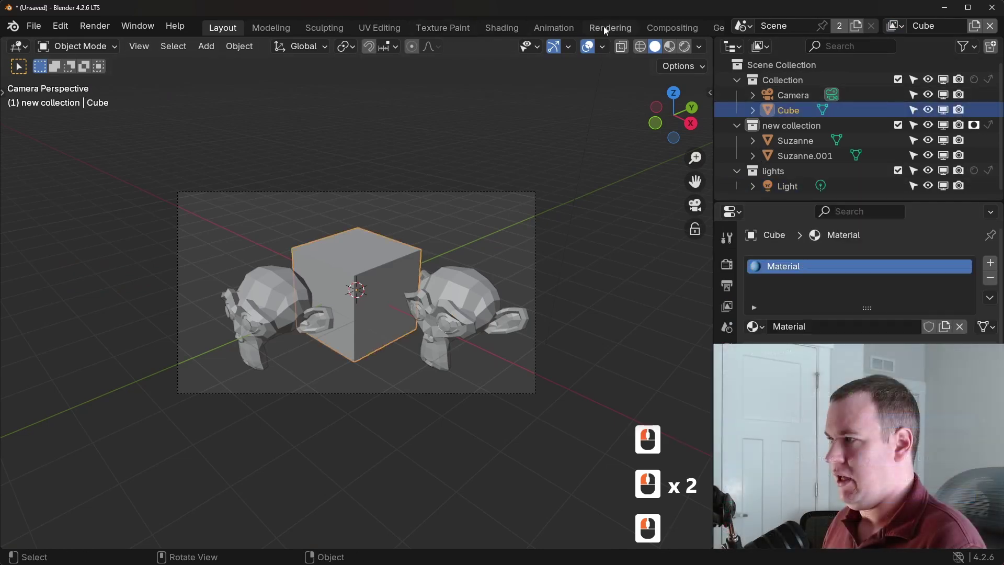
left_click(672, 28)
middle_click_drag(234, 269, 337, 228)
left_click_drag(205, 253, 211, 307)
left_click(210, 308)
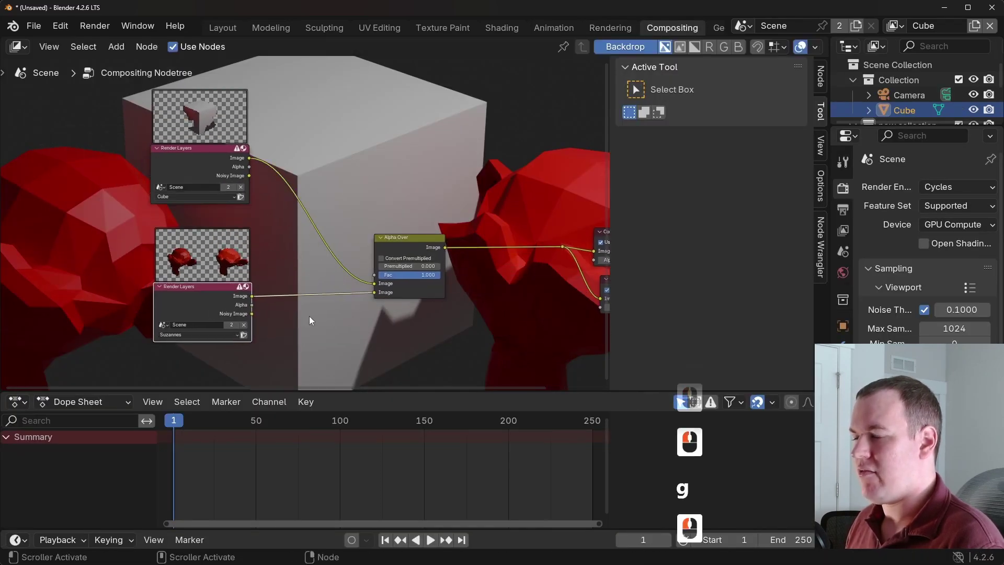
Re-render the Cube layer, then maximize the node editor centred over the composite backdrop.
left_click(243, 198)
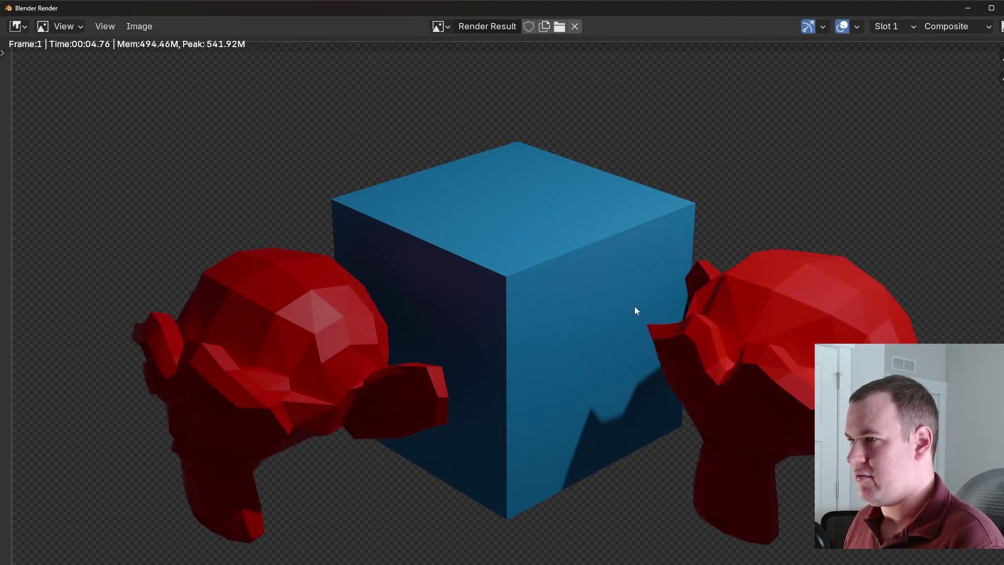
key("Escape")
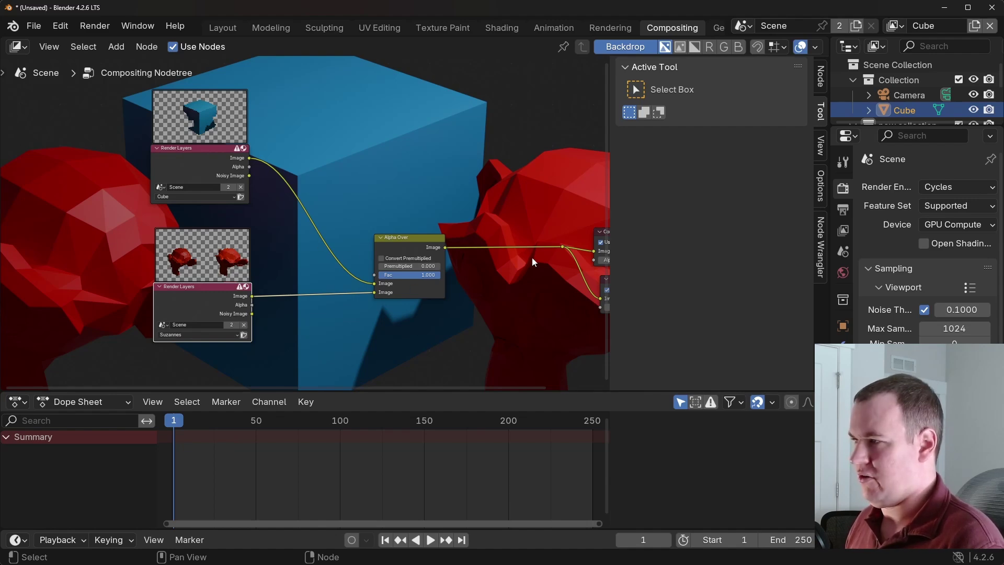
key("ctrl+space")
key("n")
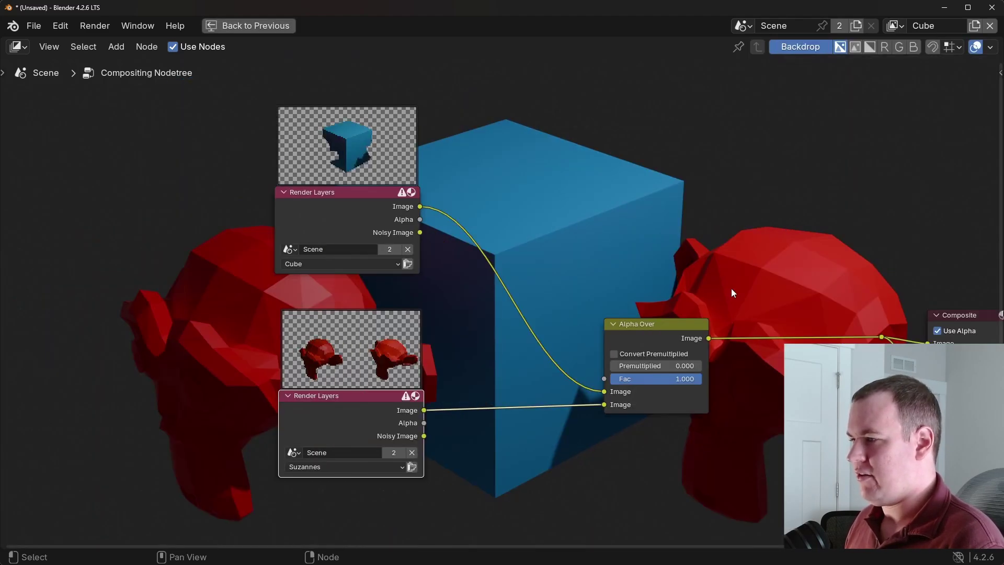
middle_click_drag(729, 288, 540, 414)
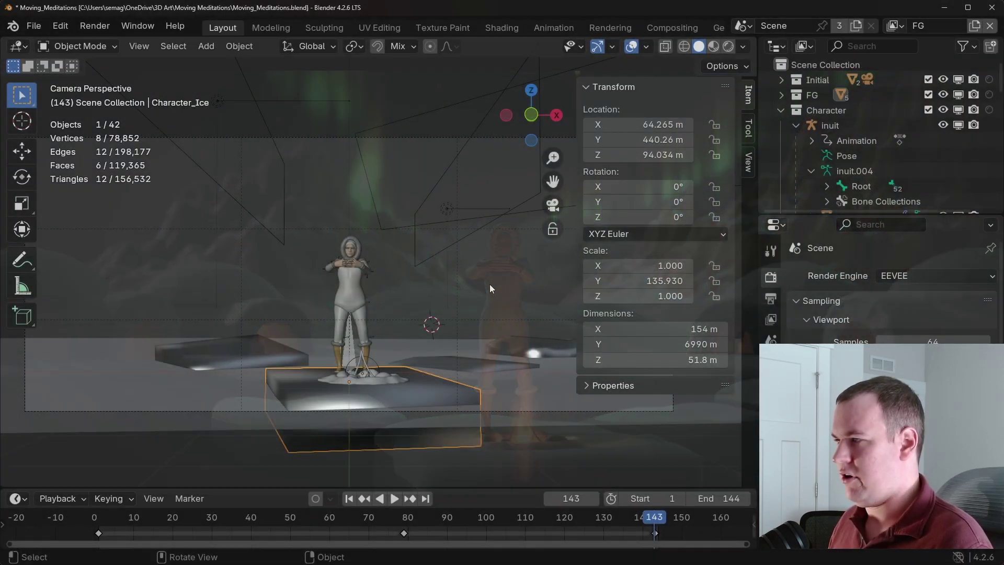
Switch to the BG view layer, hide the Plane, and pan across the mountains and igloos.
left_click(888, 27)
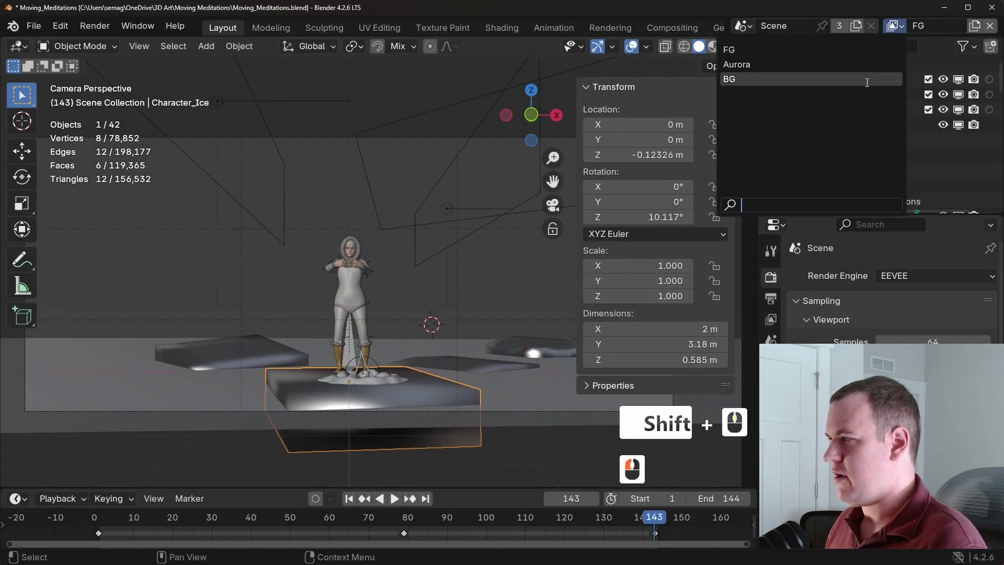
key("Escape")
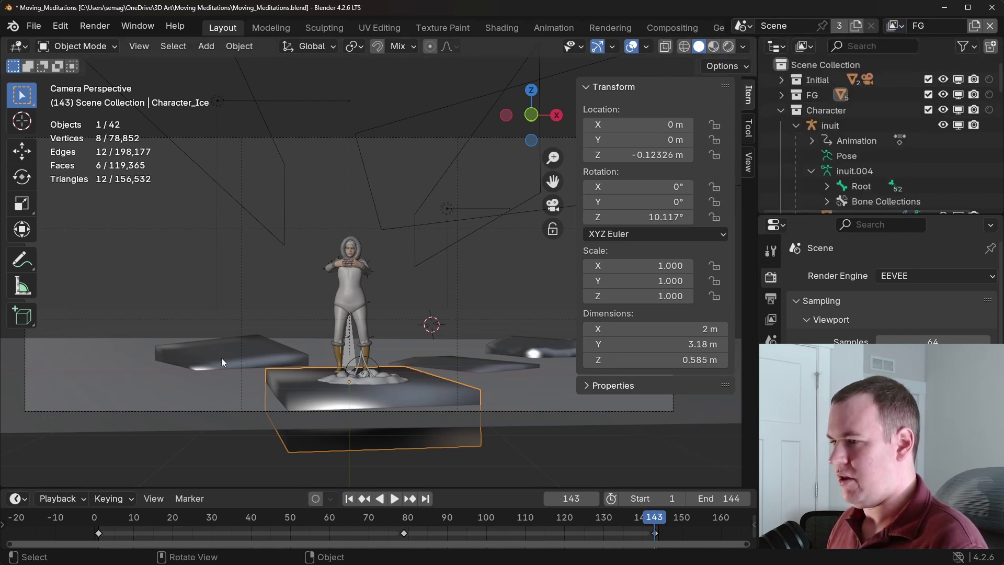
left_click(896, 26)
left_click(845, 79)
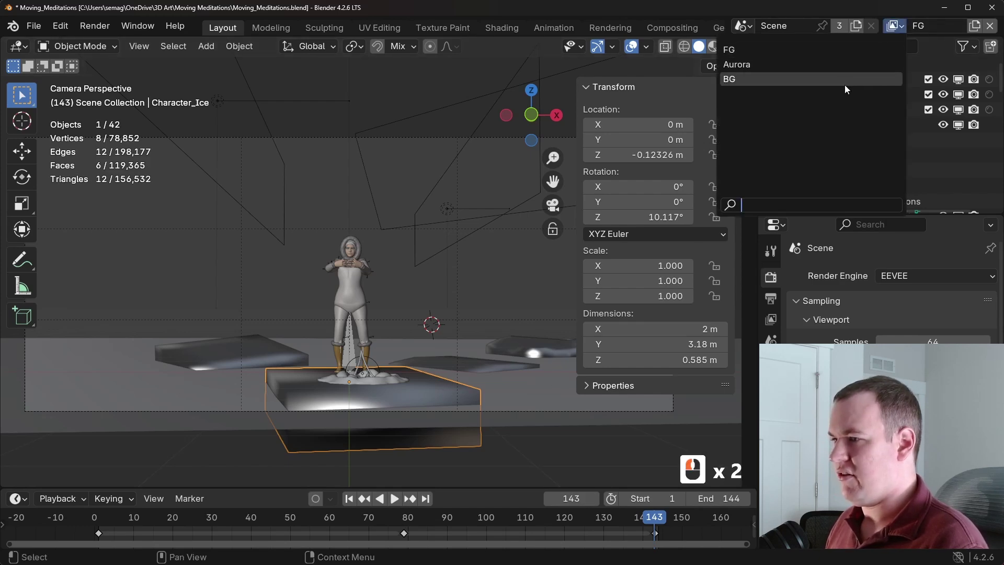
left_click(372, 334)
key("h")
middle_click_drag(374, 301, 350, 331, "shift")
Set the render engine to Cycles and preview the BG layer in Rendered viewport shading.
scroll(311, 327, "up", 2)
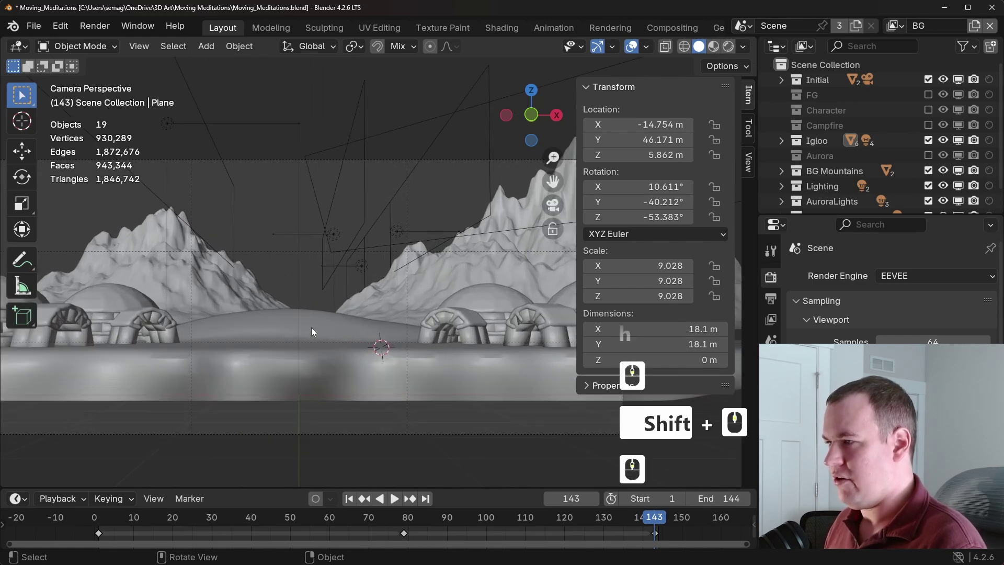
key("z")
key("z")
key("z")
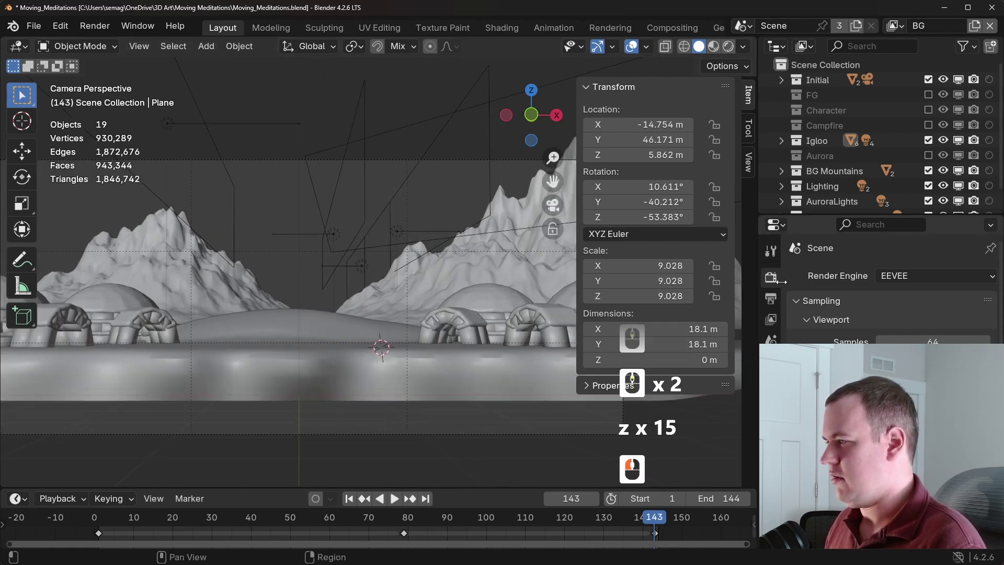
left_click(936, 275)
left_click(894, 320)
left_click(339, 341)
key("z")
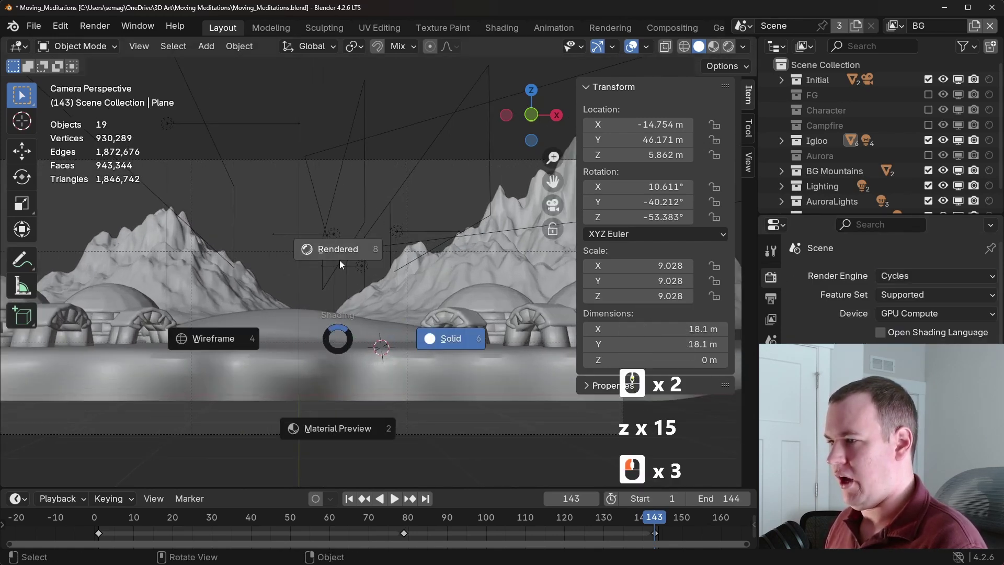
left_click(339, 259)
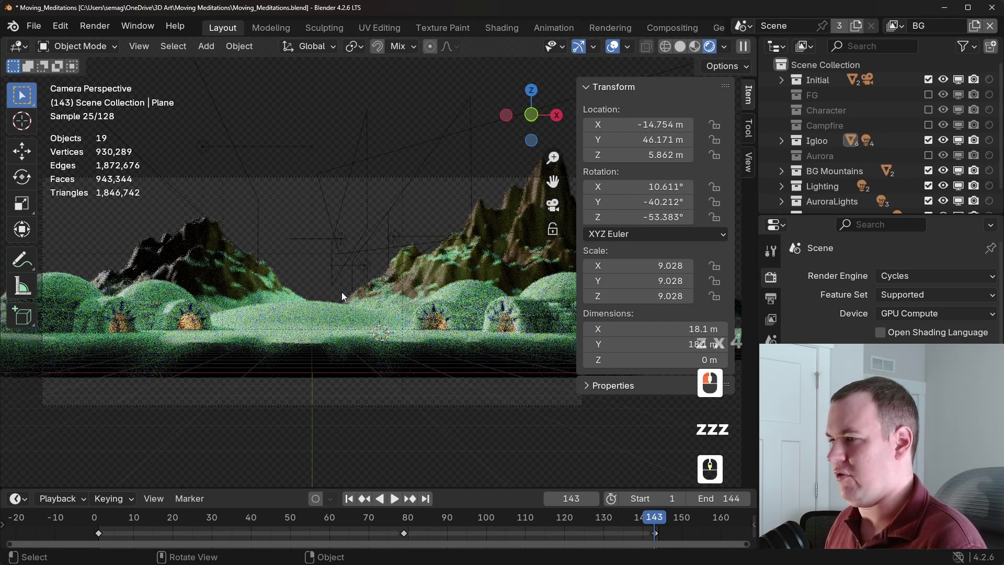
middle_click_drag(316, 303, 333, 327, "shift")
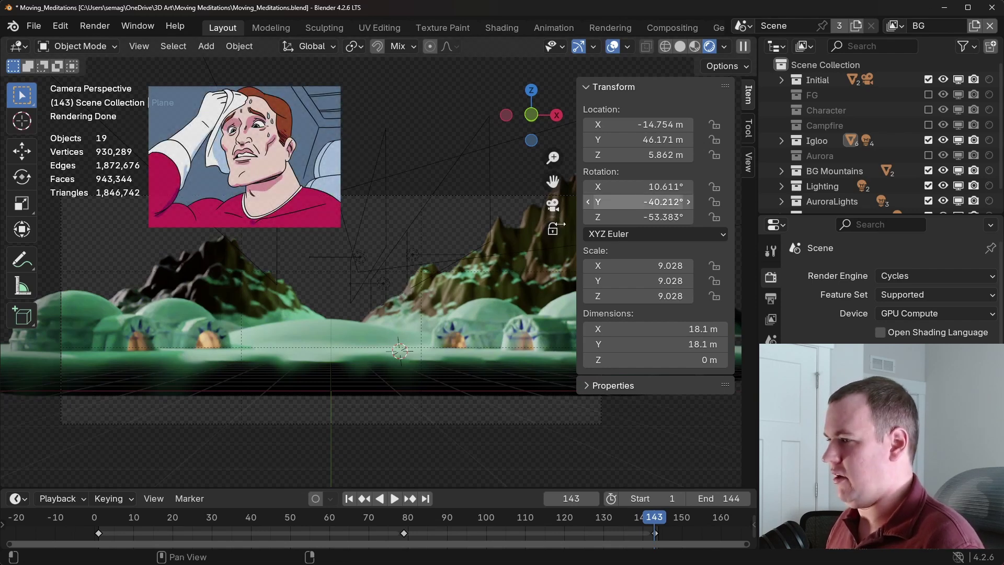
Switch to the Aurora view layer and view it in Rendered shading.
key("z")
left_click(895, 26)
left_click(851, 65)
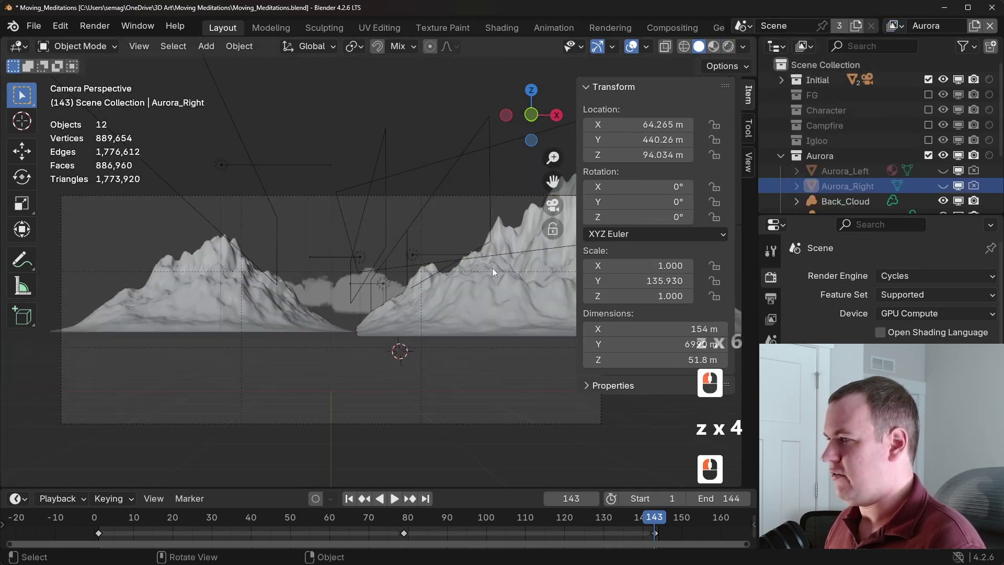
key("z")
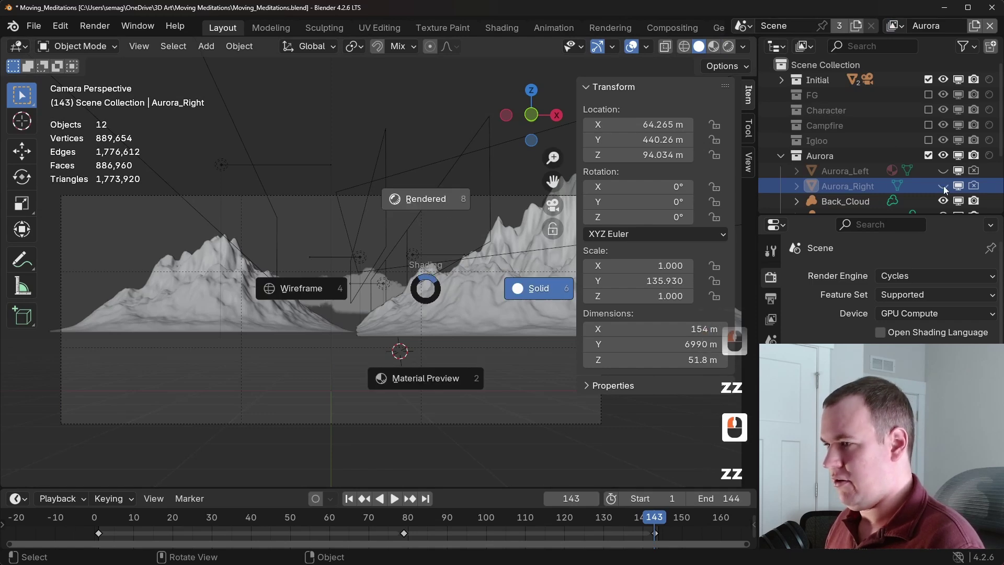
key("8")
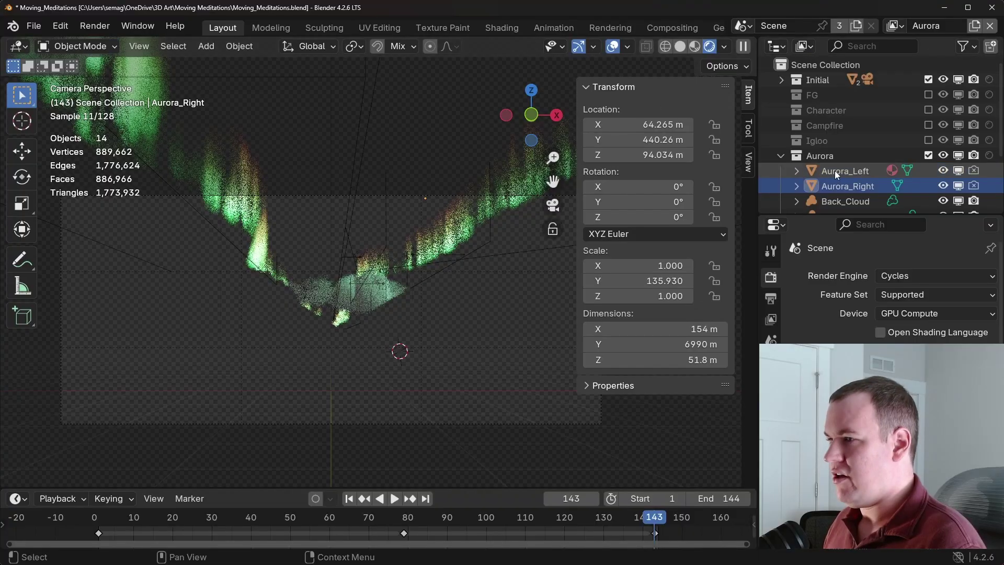
Hide both auroras, reshow Aurora_Left, and toggle BG Mountains' holdout off and back on.
left_click(836, 170)
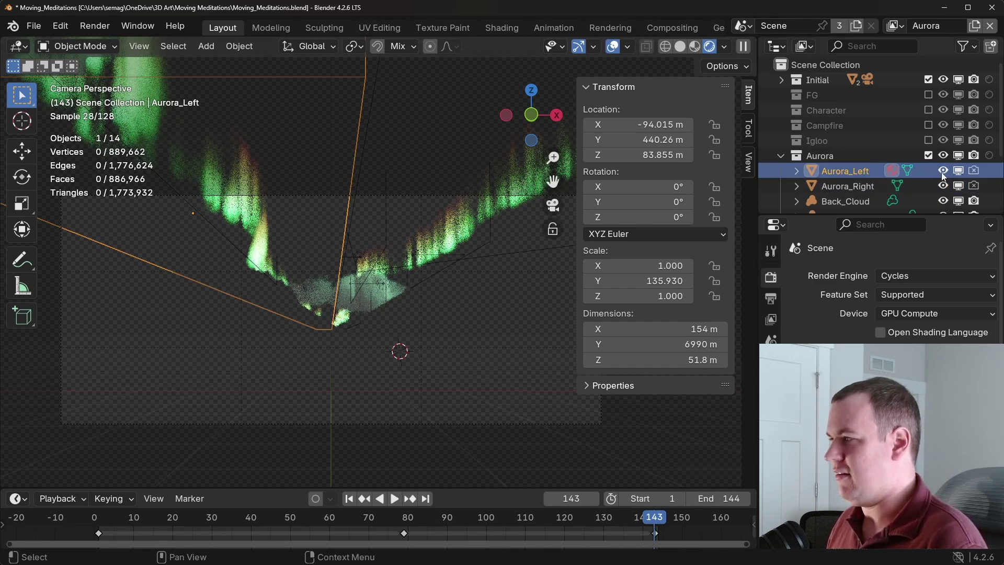
left_click_drag(942, 171, 944, 186)
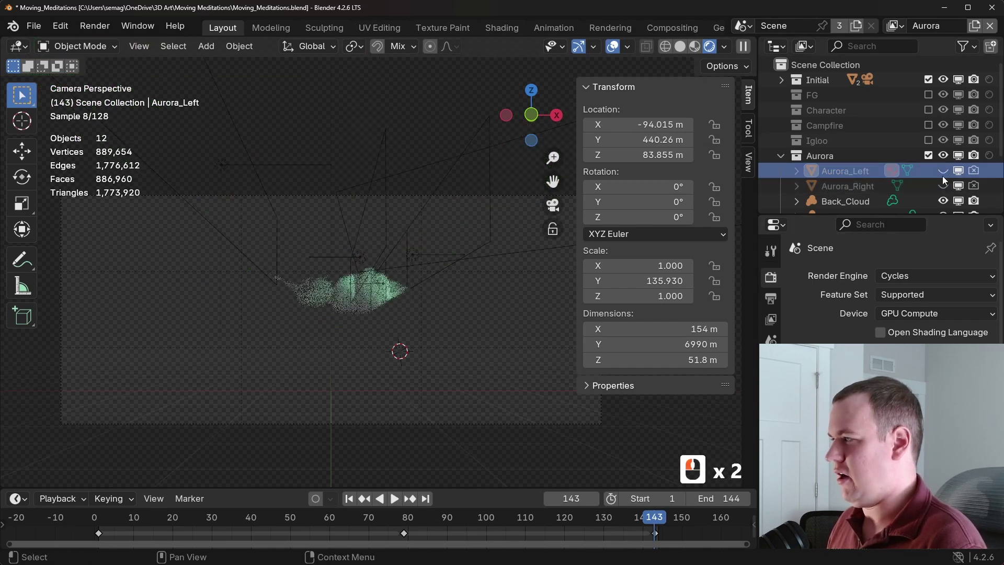
left_click(943, 172)
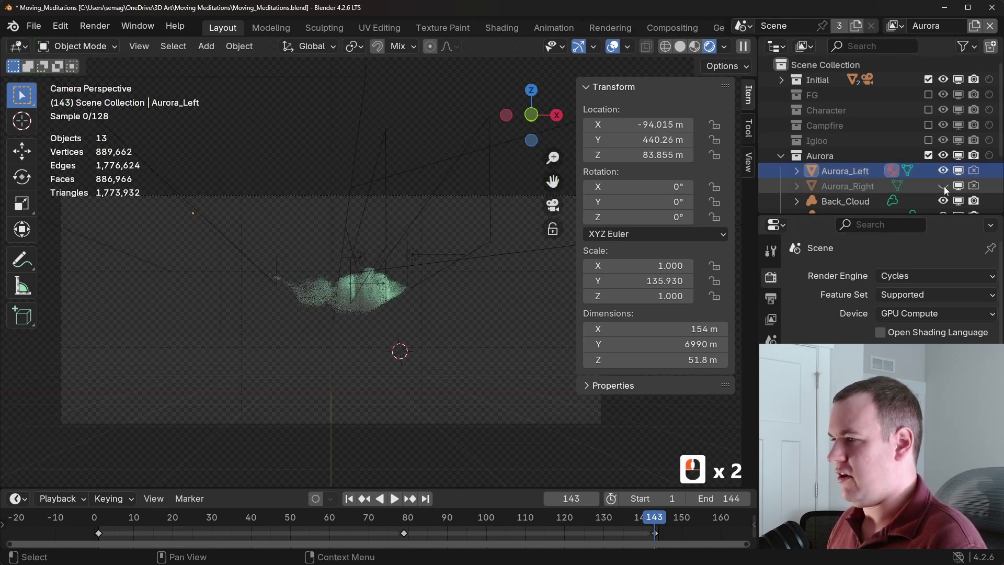
left_click(781, 155)
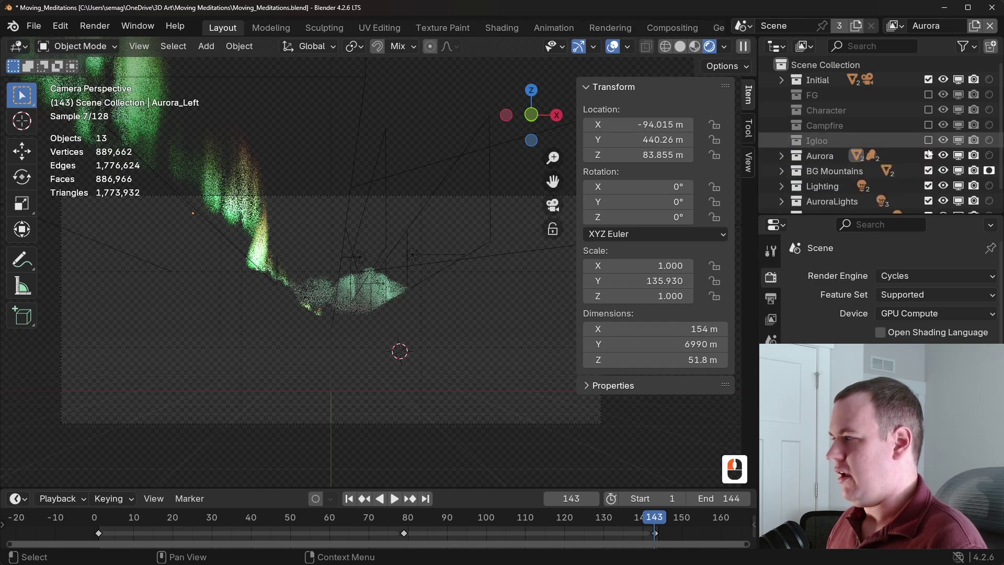
left_click(988, 172)
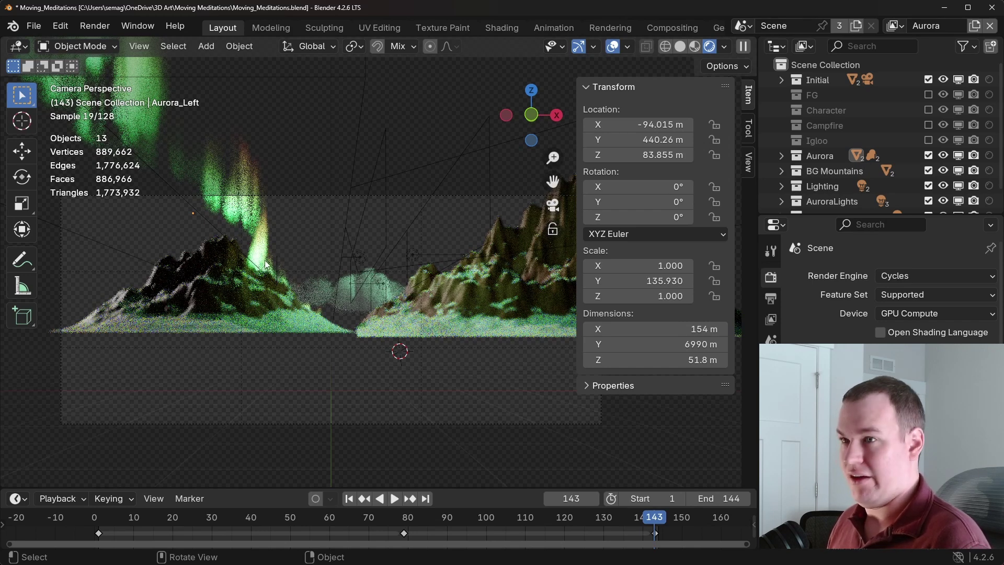
left_click(988, 171)
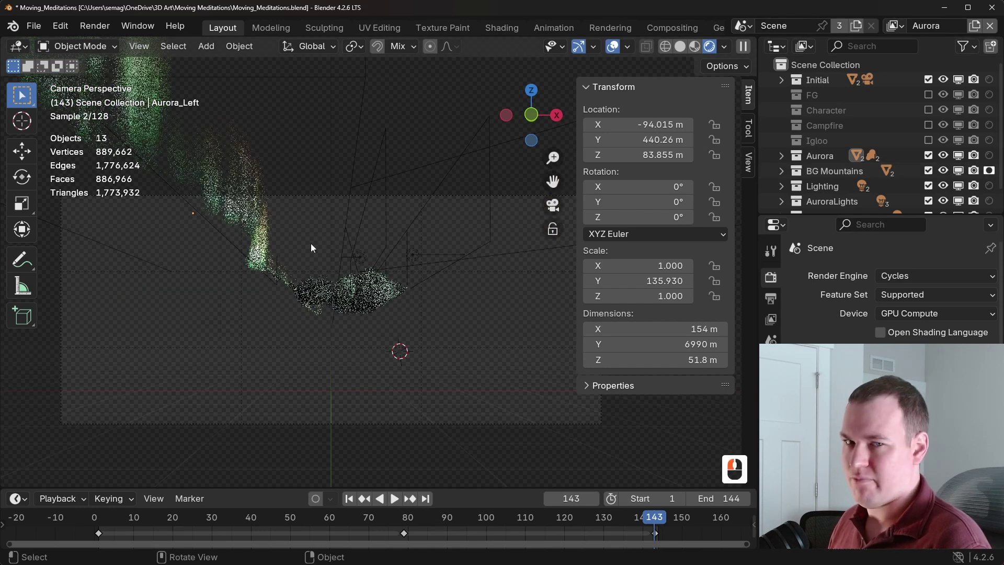
Pause the live viewport render and review the Sampling settings in the properties panel.
left_click(742, 46)
scroll(889, 293, "down", 2)
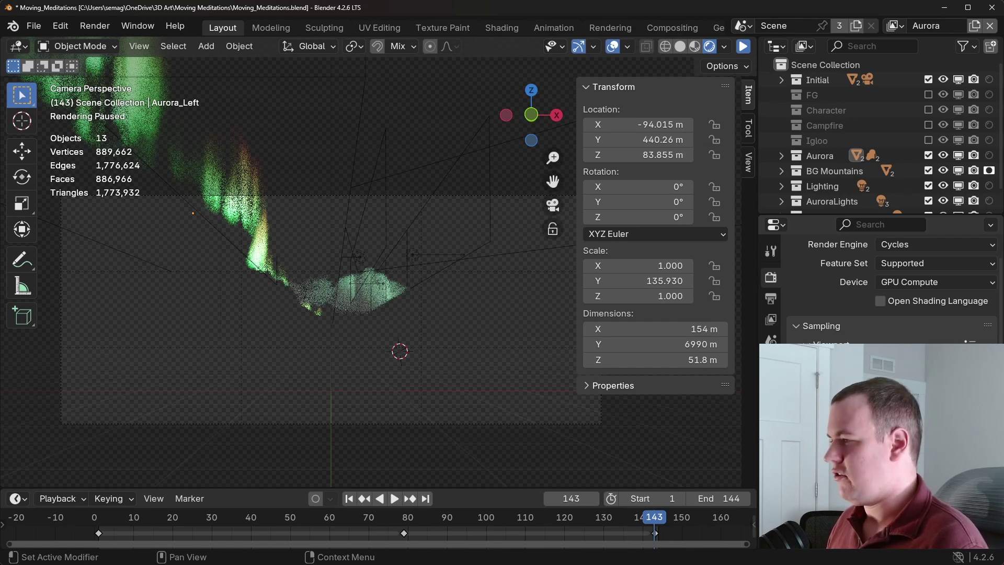
scroll(894, 289, "down", 2)
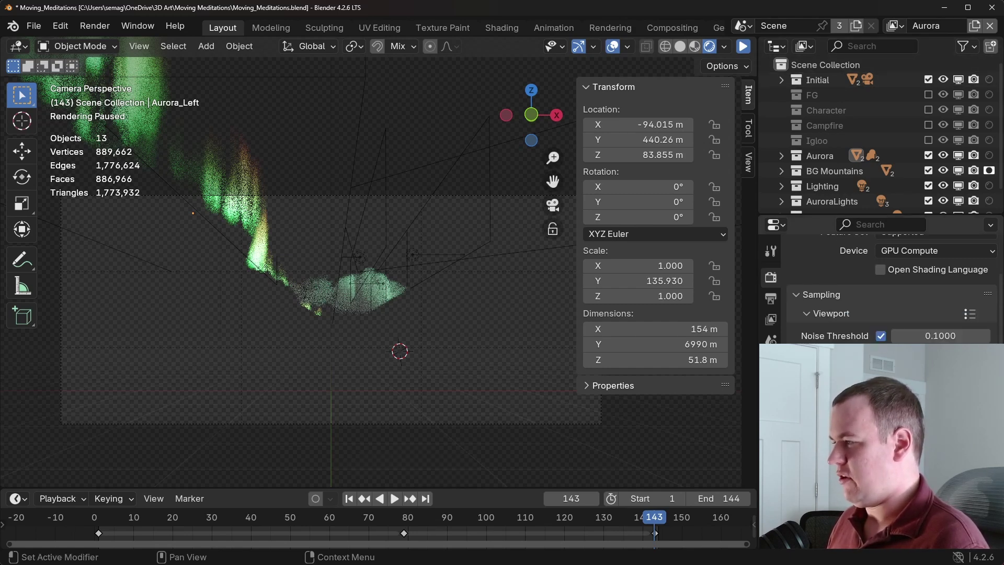
scroll(894, 289, "up", 4)
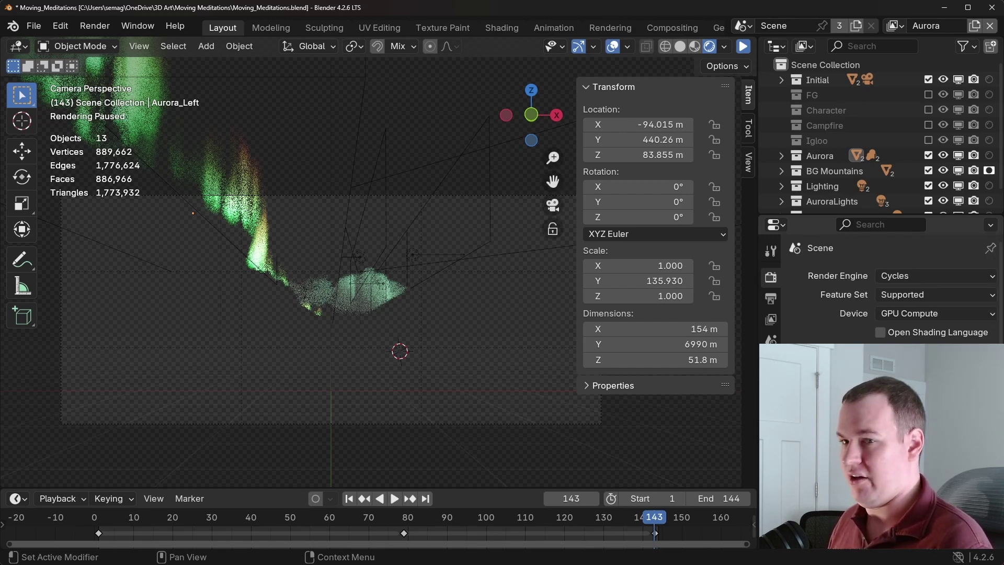
scroll(889, 289, "down", 4)
scroll(889, 288, "down", 2)
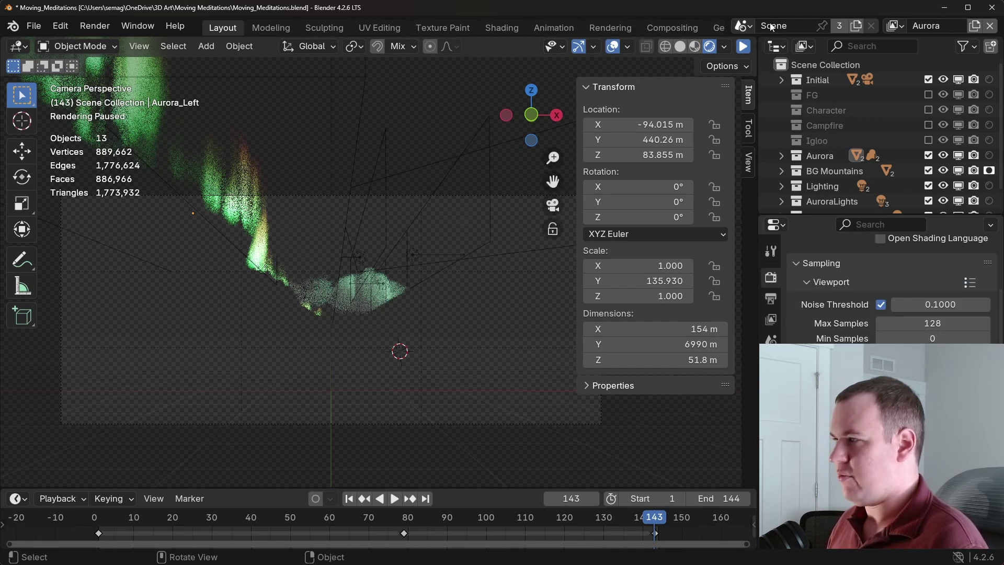
Switch the viewport to Solid shading and select the BG view layer.
key("z")
left_click(563, 238)
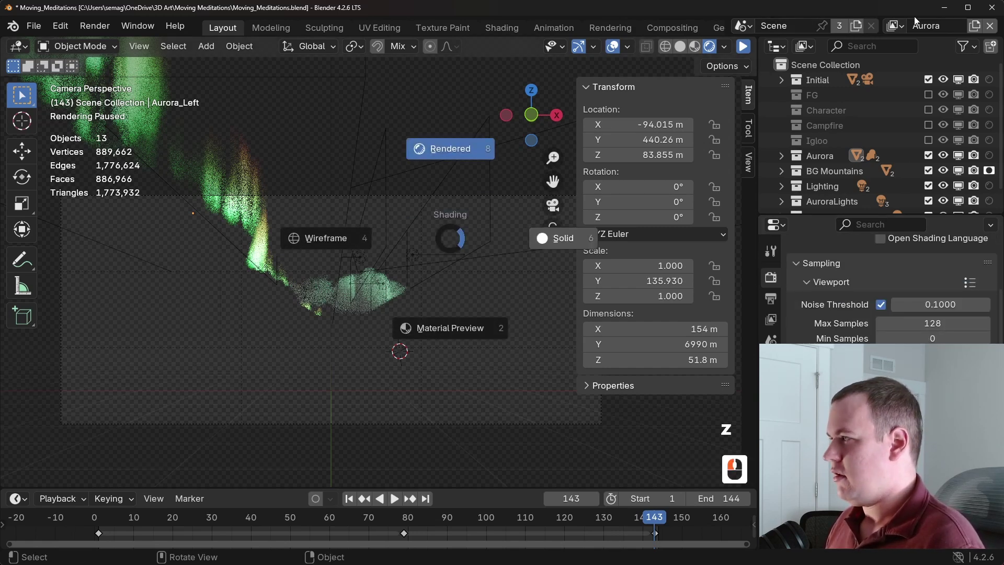
left_click(895, 26)
left_click(885, 81)
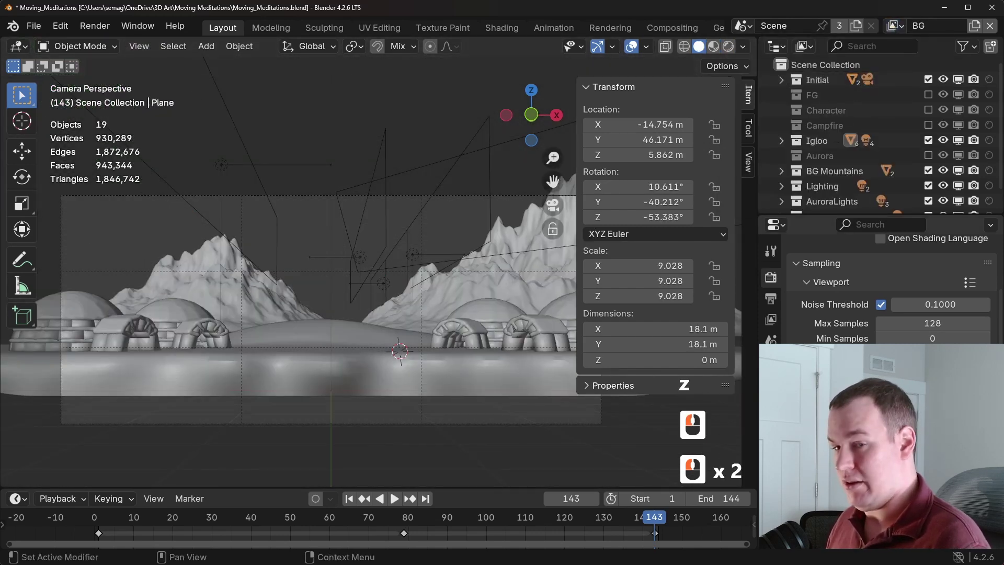
Switch to the FG view layer to see the character standing on floating ice floes.
left_click(894, 26)
left_click(855, 50)
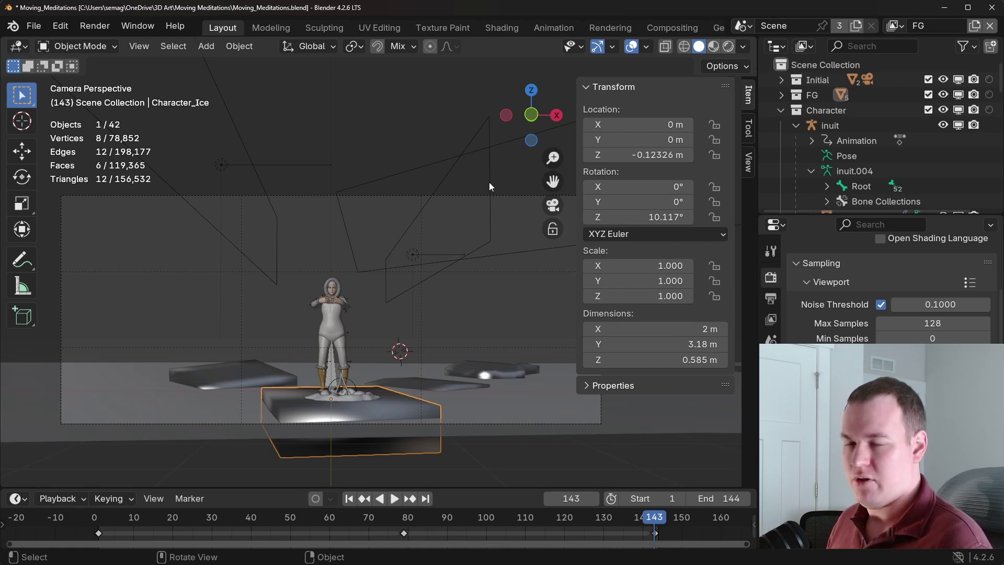
left_click(679, 25)
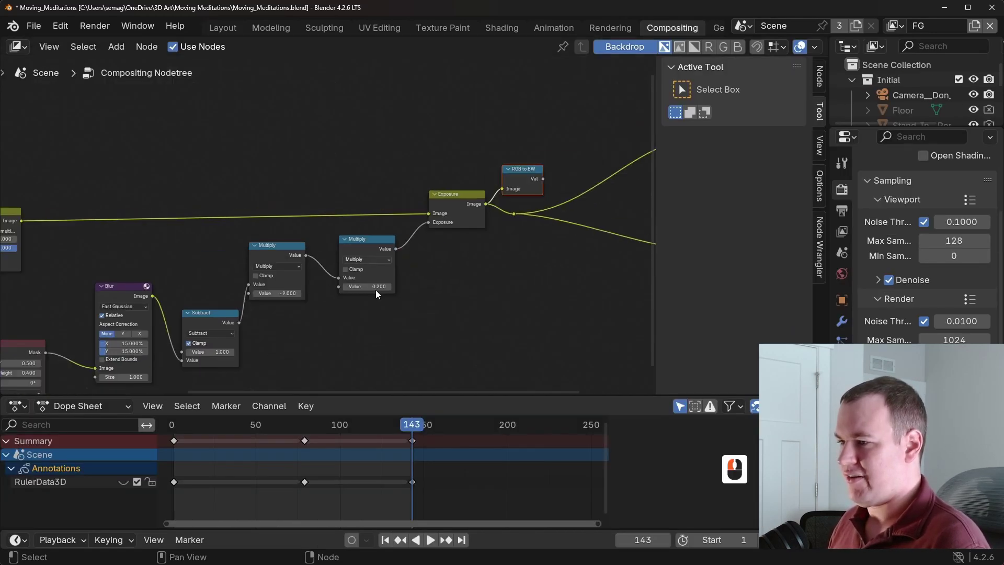
scroll(376, 290, "left", 12, "ctrl")
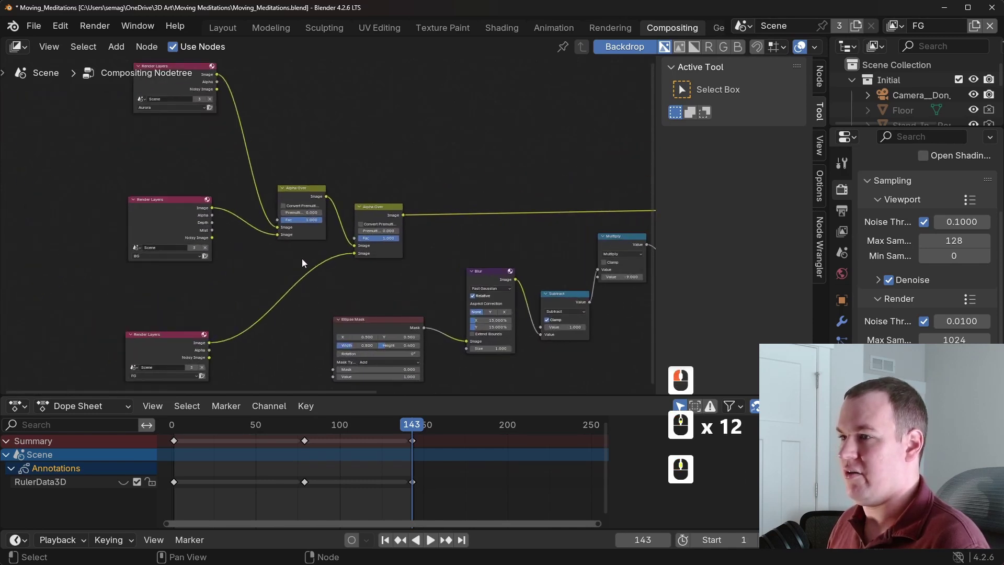
scroll(313, 262, "up", 3)
scroll(360, 282, "up", 5)
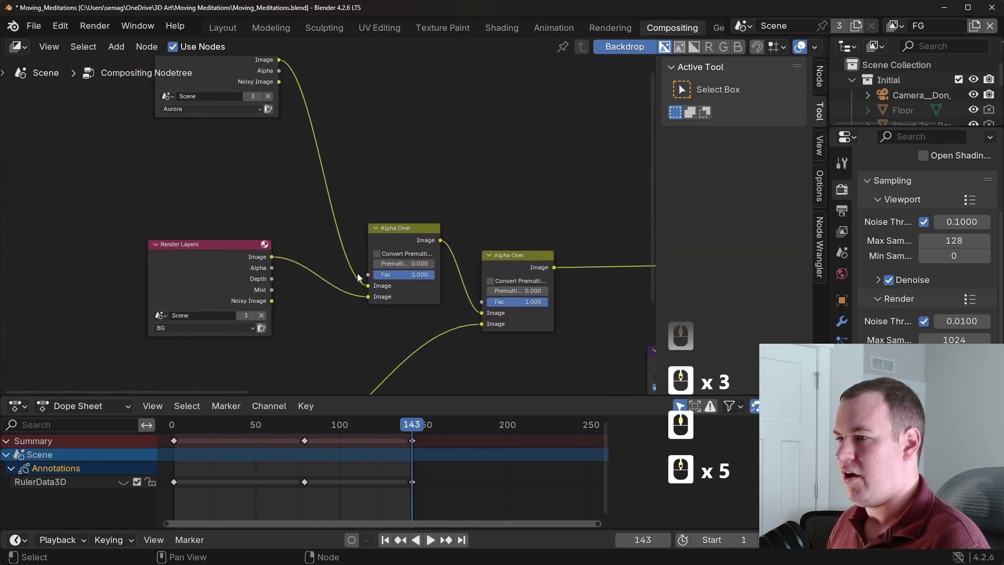
scroll(435, 328, "down", 3)
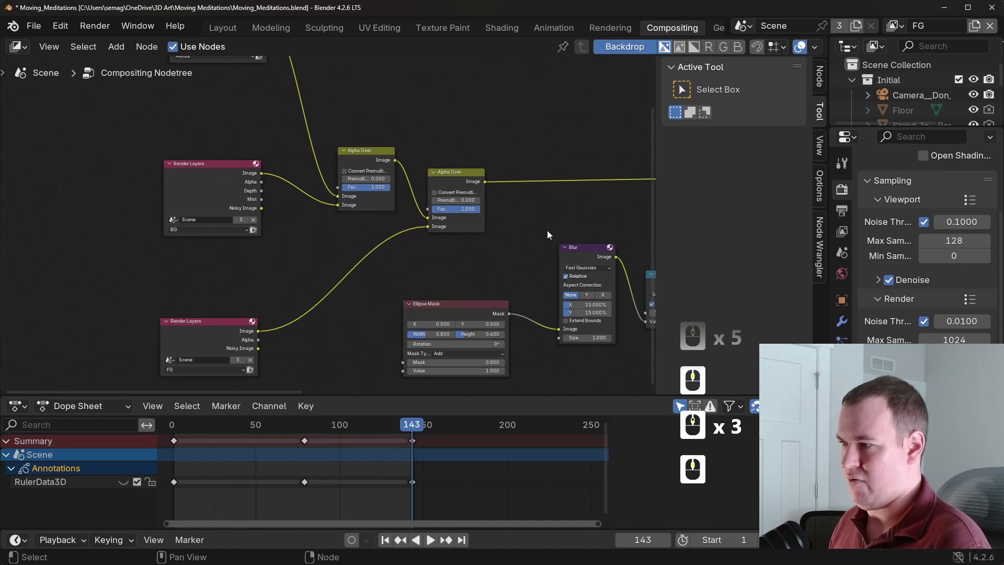
middle_click_drag(547, 230, 336, 233)
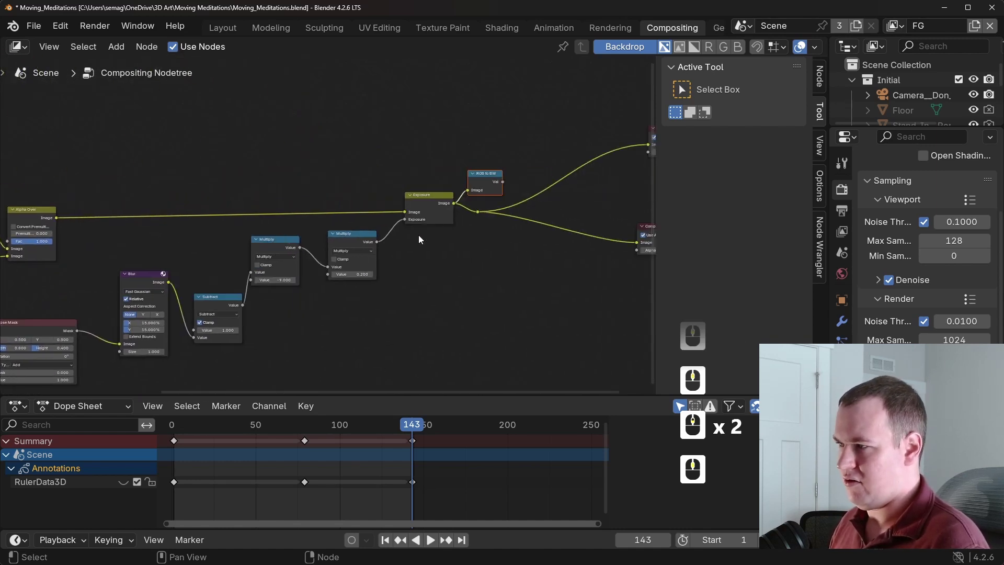